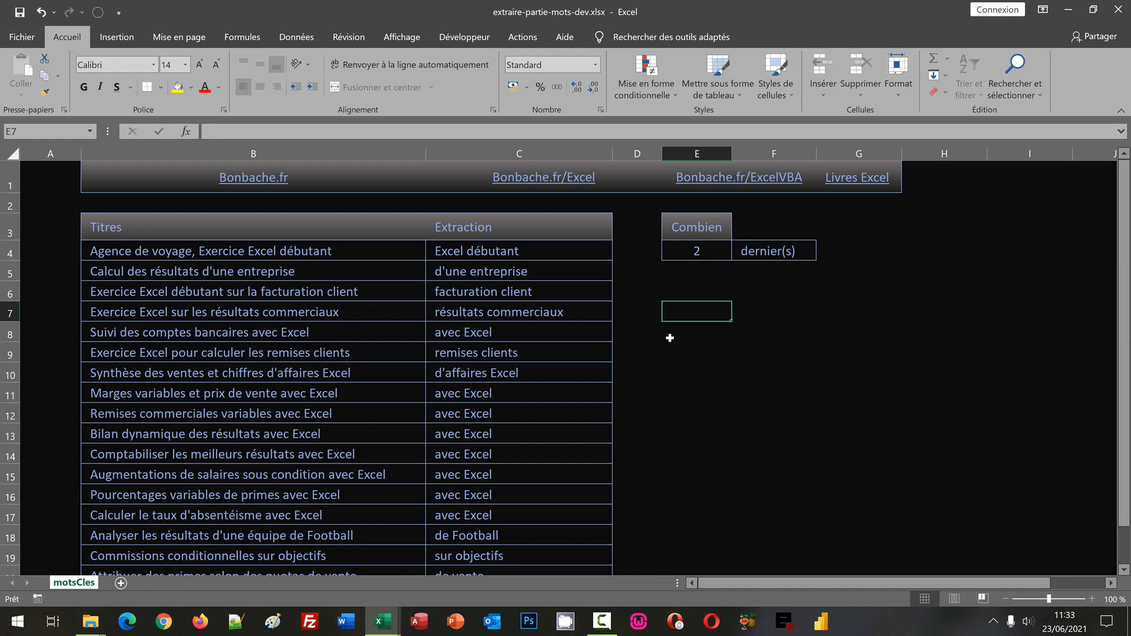
Step: Set the Combien count in E4 to 3 in the finished workbook
{"action": "left_click", "coordinate": [697, 256]}
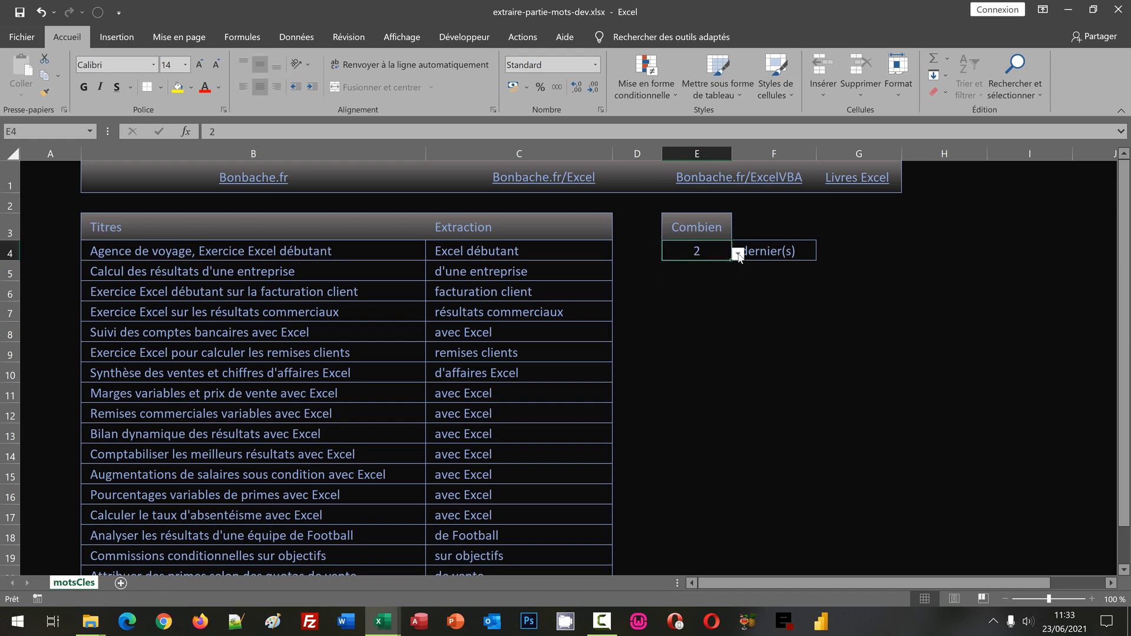
{"action": "left_click", "coordinate": [736, 253]}
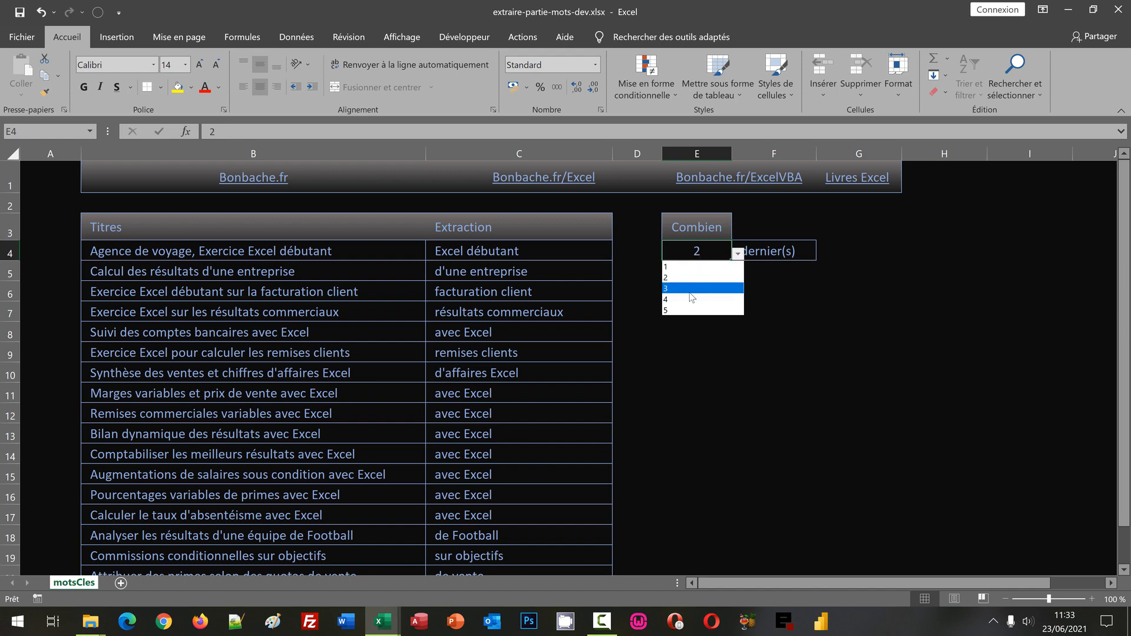
{"action": "left_click", "coordinate": [689, 292]}
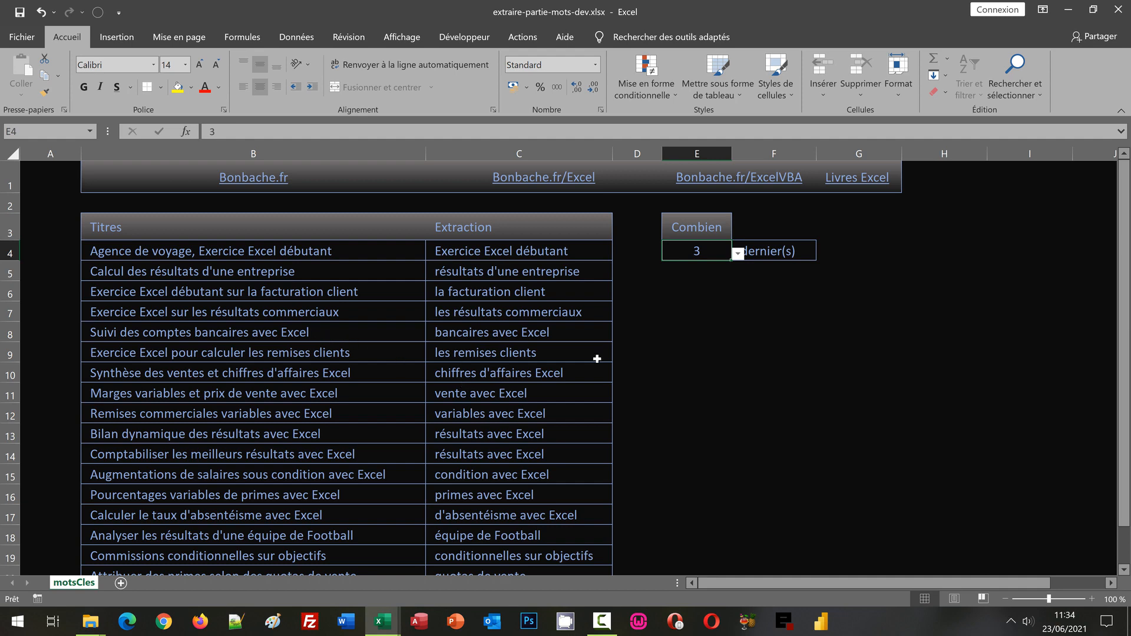
{"action": "left_click", "coordinate": [721, 359]}
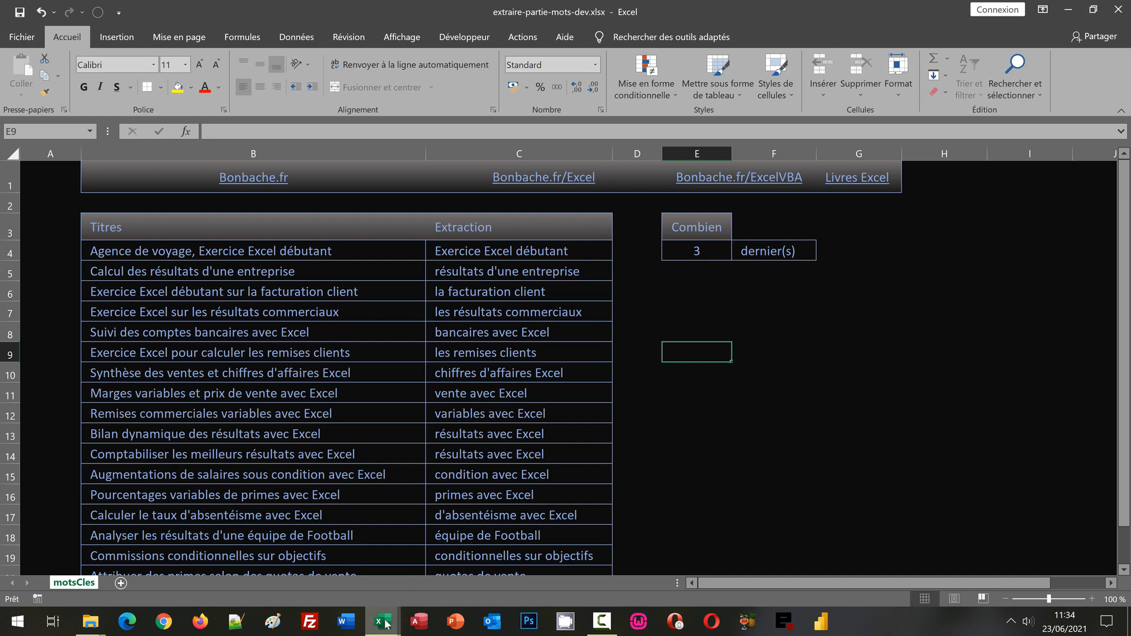
Step: Switch to the workbook extraire-partie-mots.xlsx and inspect the Combien count cell E4
{"action": "mouse_move", "coordinate": [384, 625]}
{"action": "left_click", "coordinate": [426, 560]}
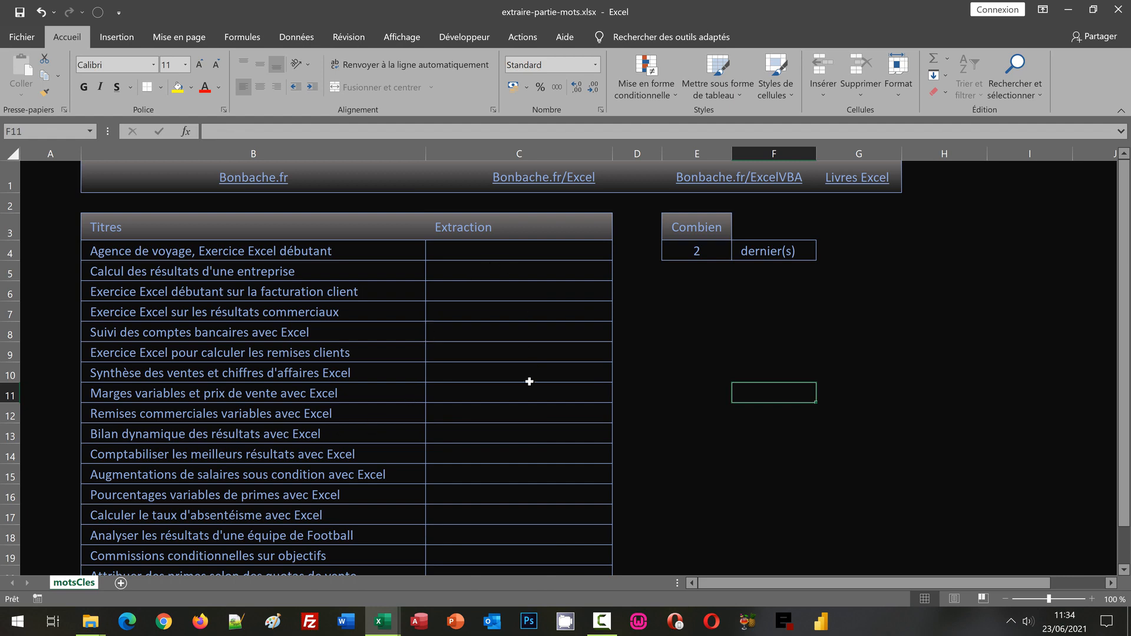
{"action": "left_click", "coordinate": [695, 254]}
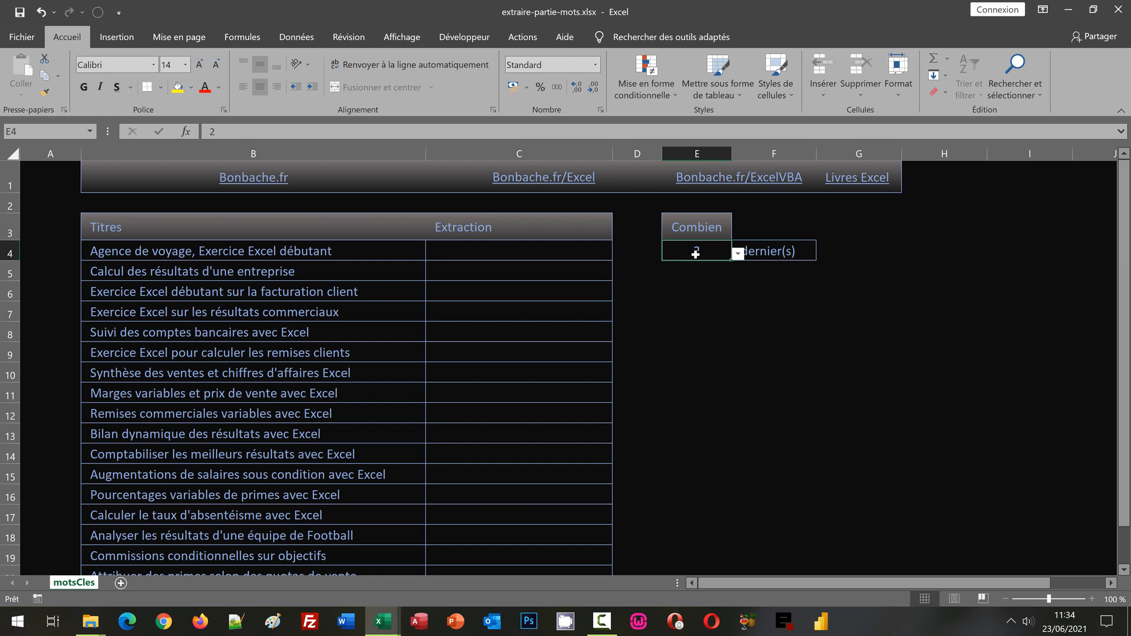
{"action": "left_click", "coordinate": [697, 359]}
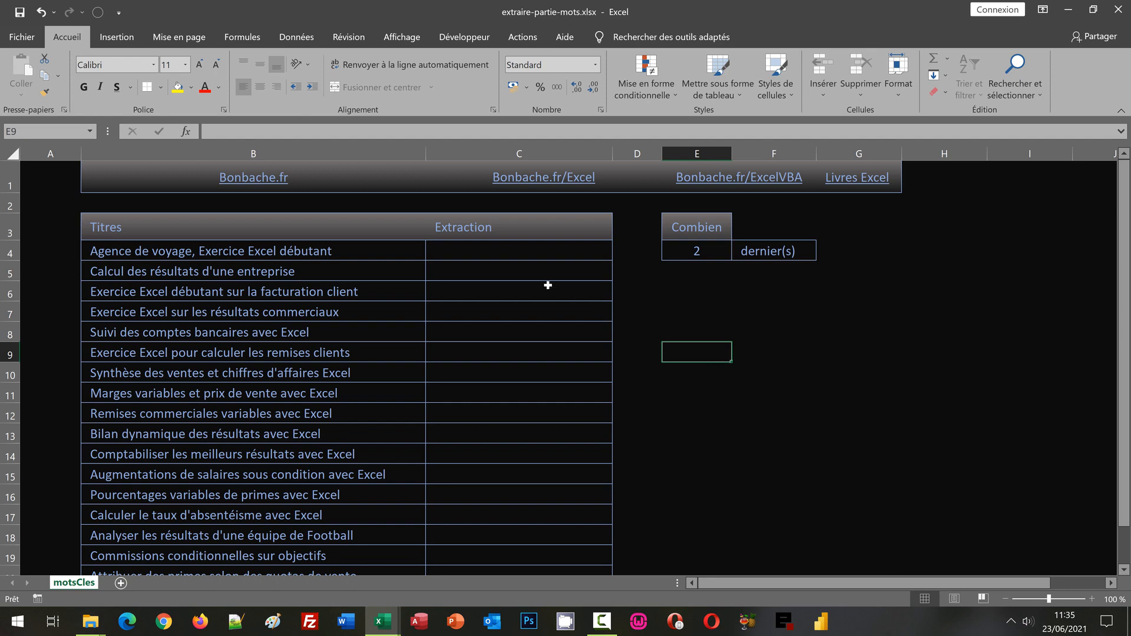
Step: Begin a formula in C4 that counts the characters of the first title with NbCar(B4)
{"action": "left_click", "coordinate": [500, 252]}
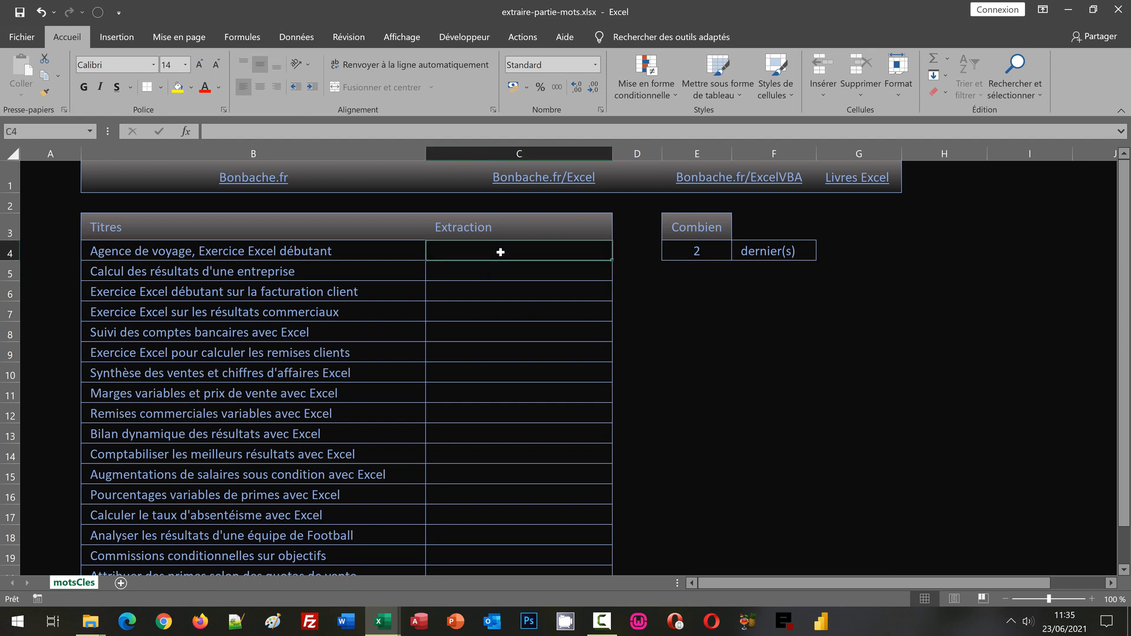
{"action": "type", "text": "="}
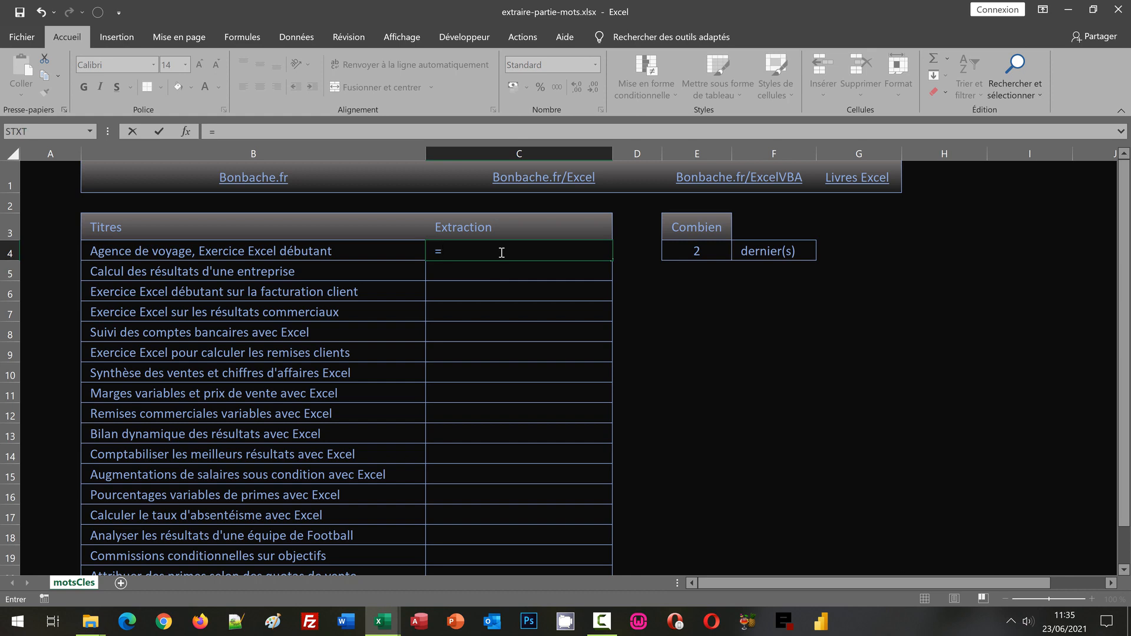
{"action": "type", "text": "NbCar"}
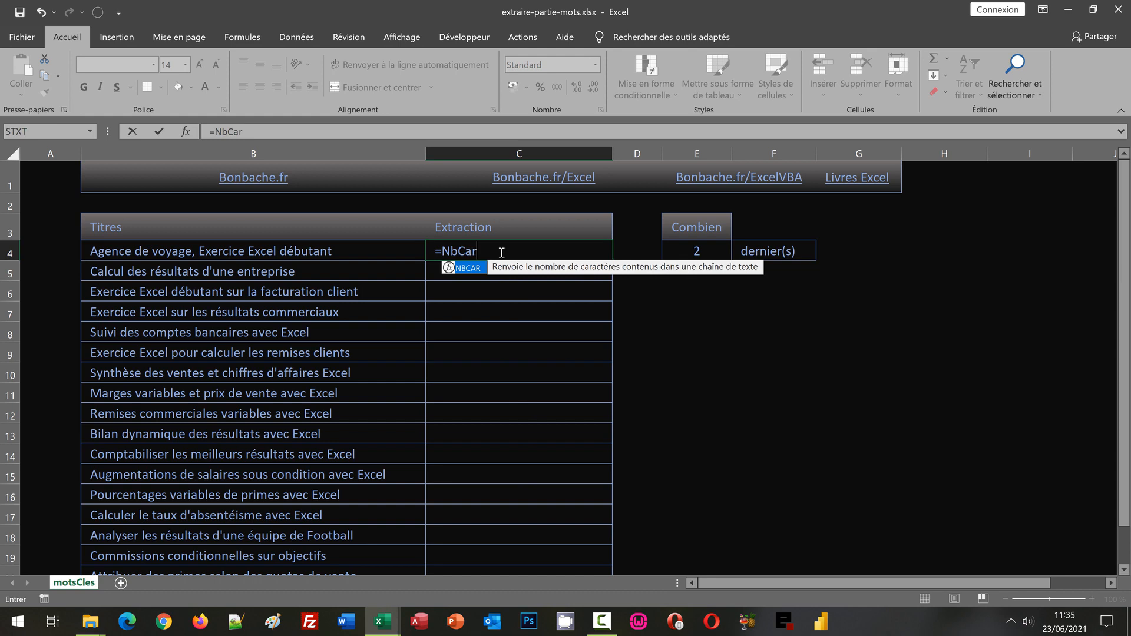
{"action": "type", "text": "("}
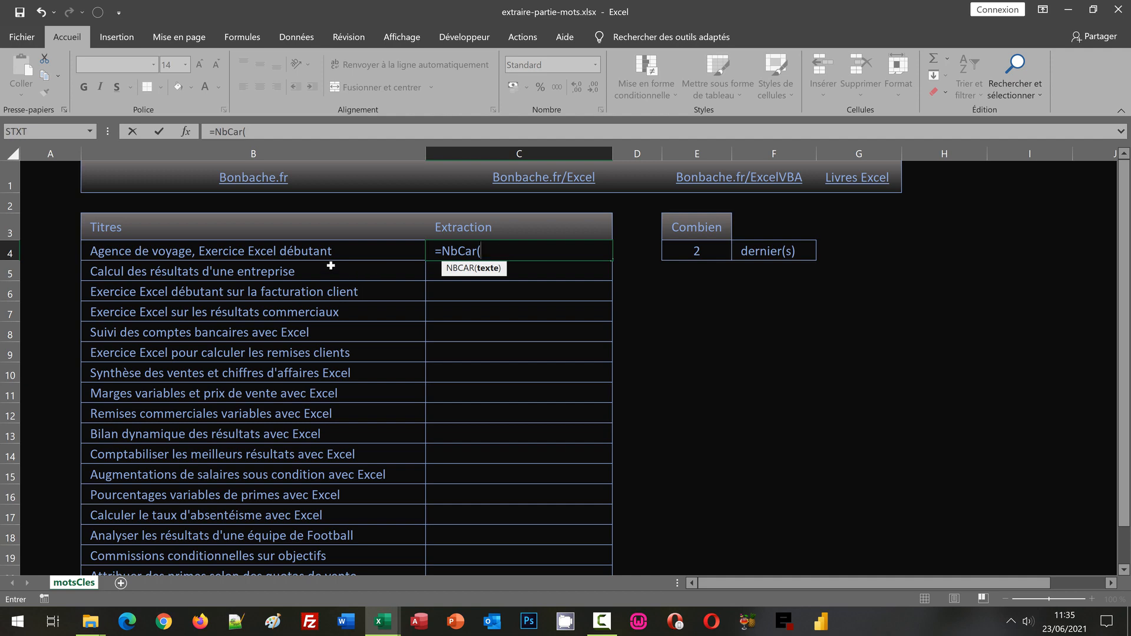
{"action": "left_click", "coordinate": [290, 255]}
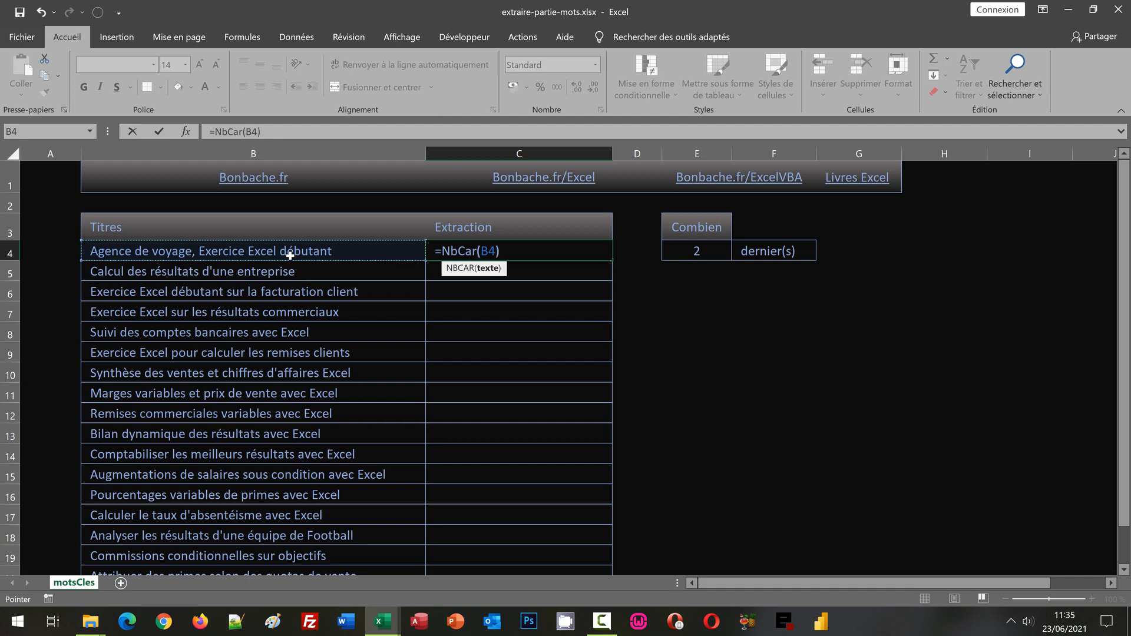
{"action": "type", "text": ")"}
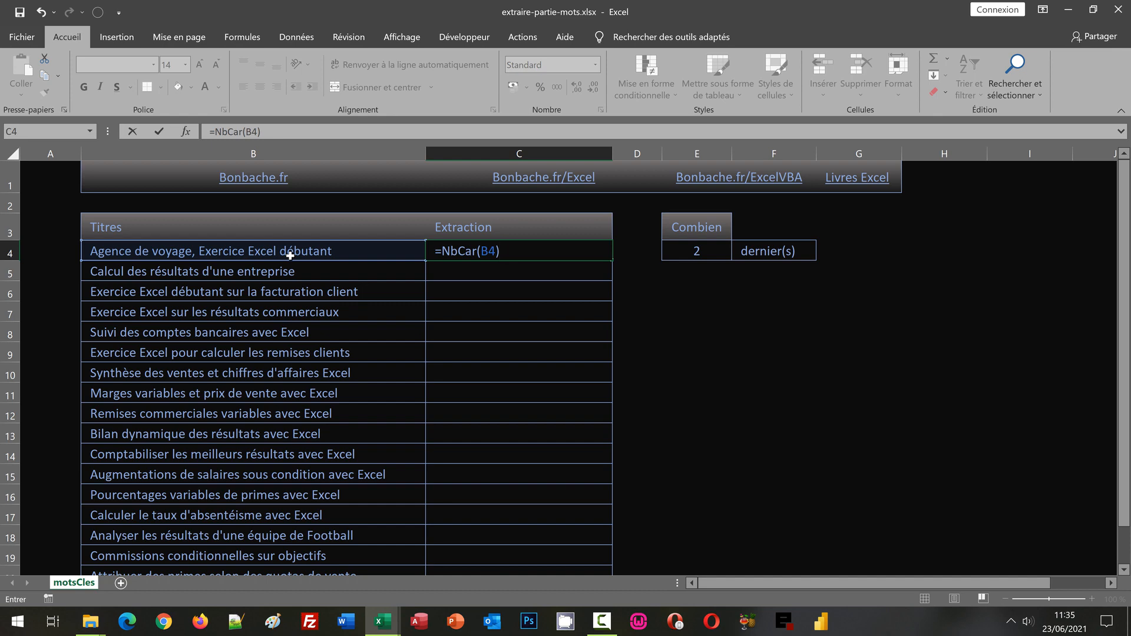
Step: Subtract NbCar(Substitue(B4;" ";"")) in the C4 formula, validate it and fill it down the Extraction column
{"action": "type", "text": "-Nb"}
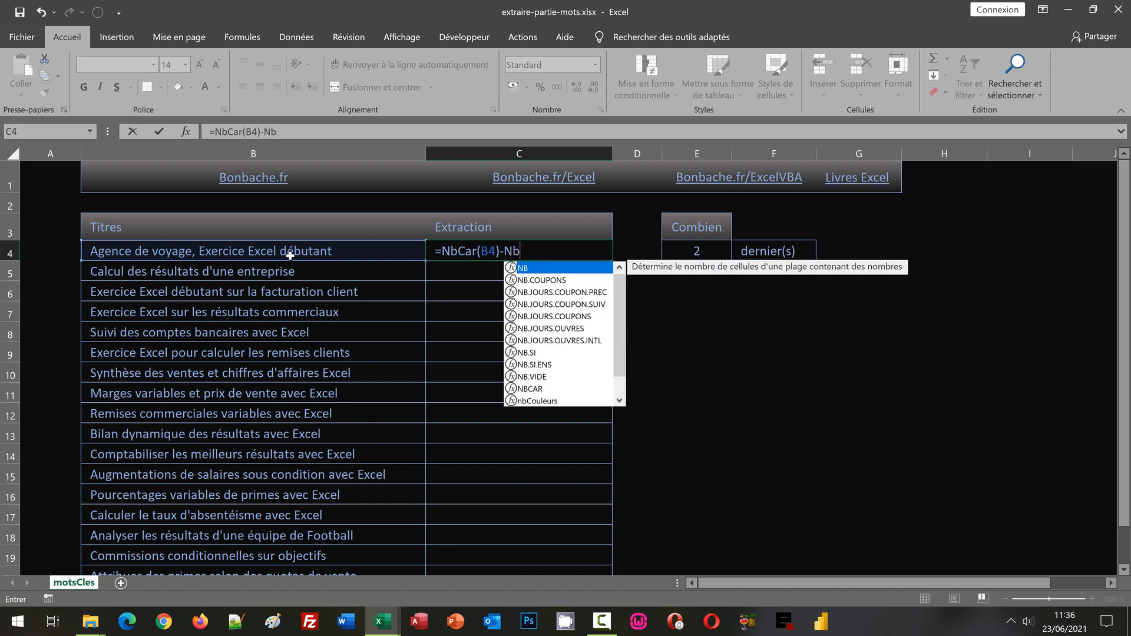
{"action": "type", "text": "Car"}
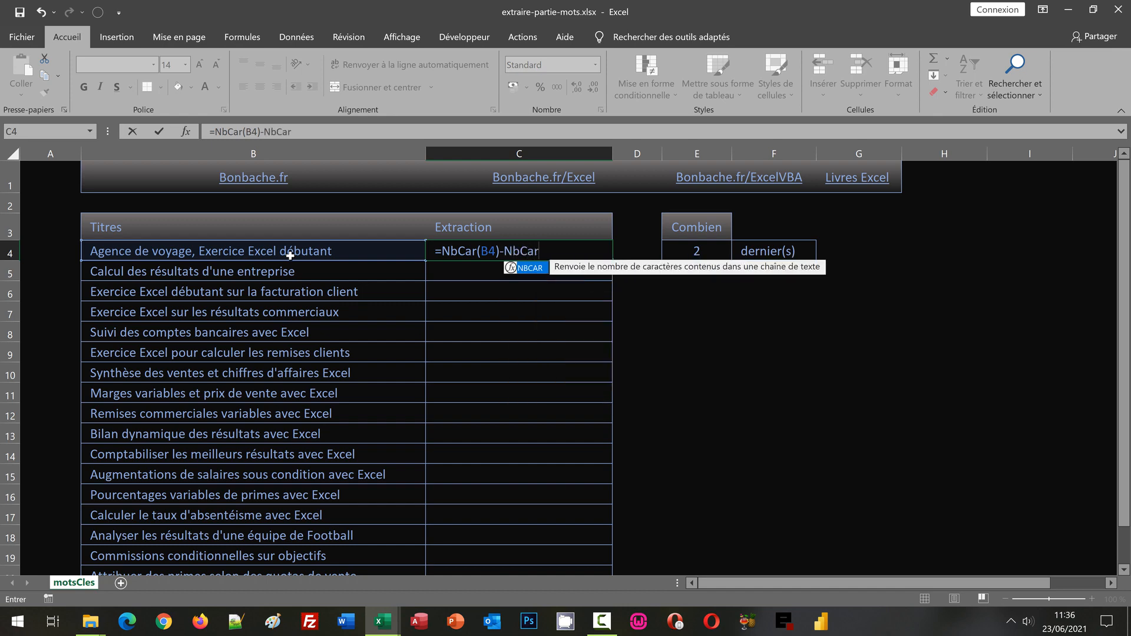
{"action": "type", "text": "("}
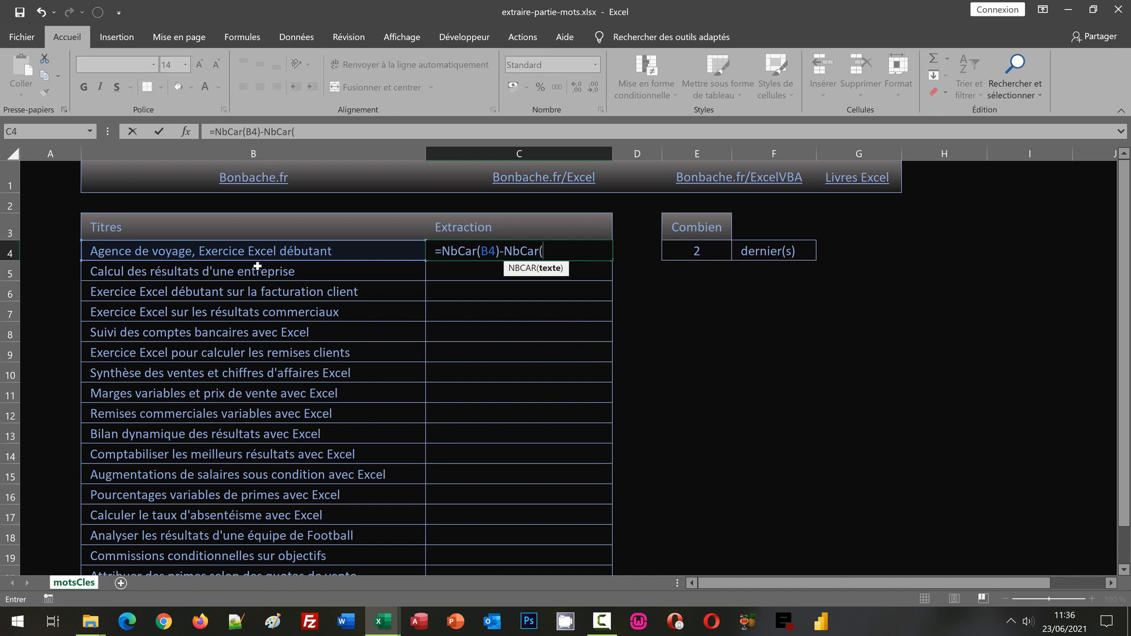
{"action": "type", "text": "Substitu"}
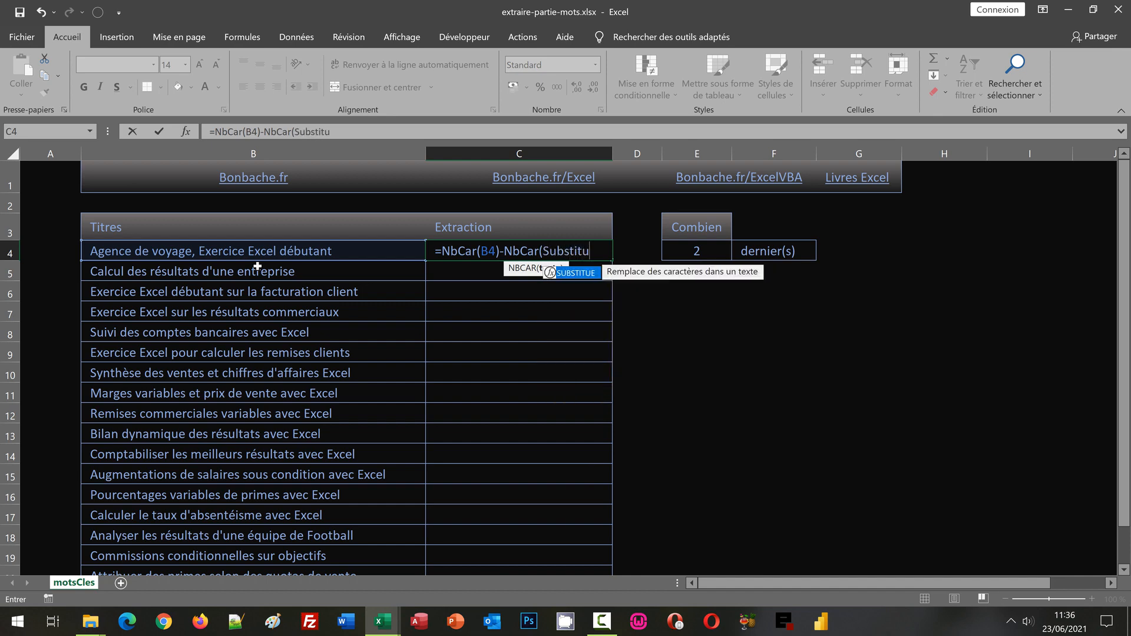
{"action": "type", "text": "e("}
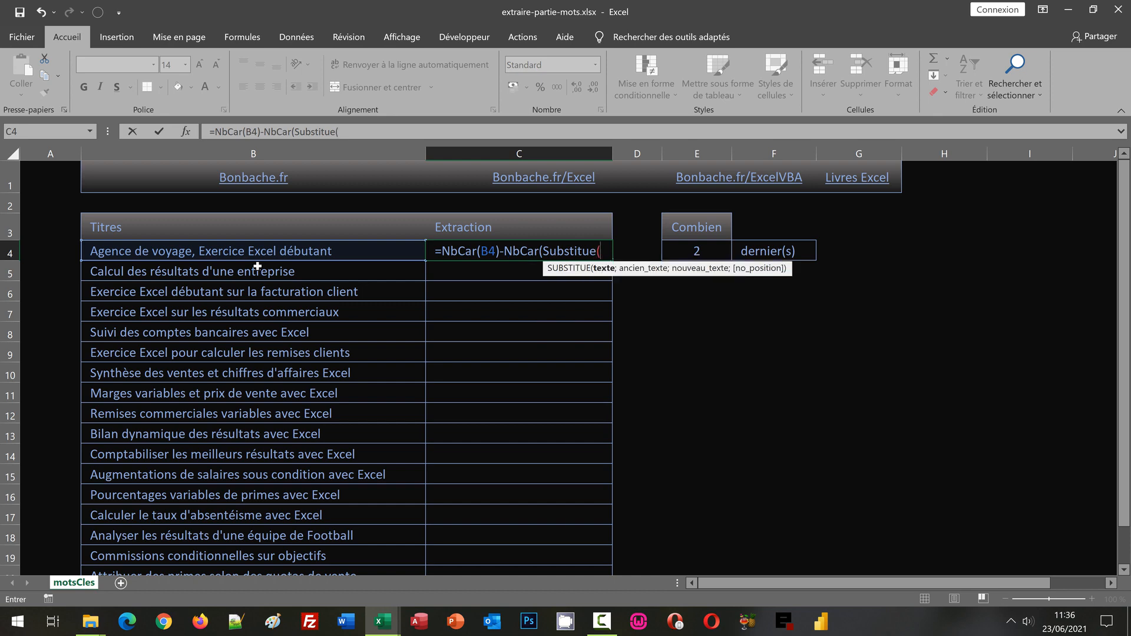
{"action": "left_click", "coordinate": [177, 249]}
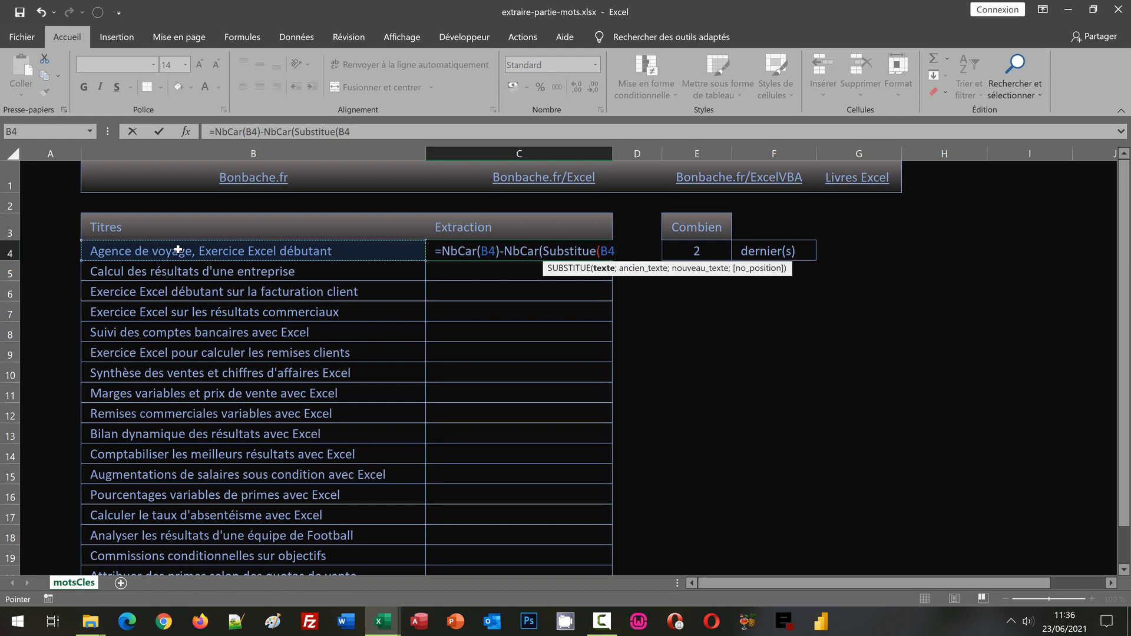
{"action": "type", "text": ";"}
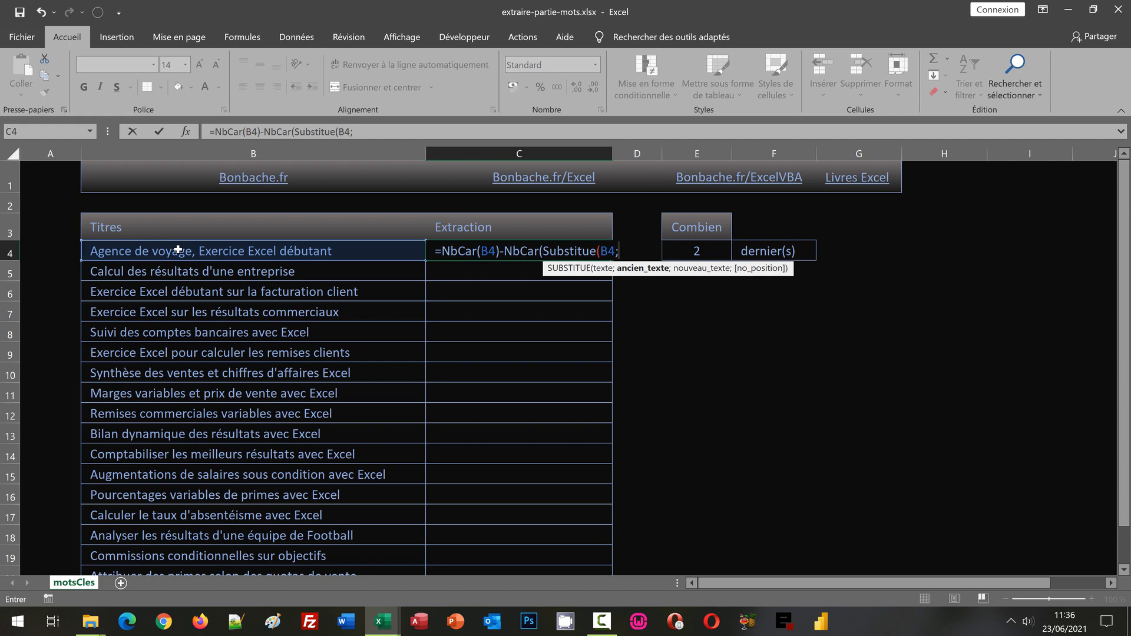
{"action": "type", "text": "\" \";"}
{"action": "type", "text": "\"\")"}
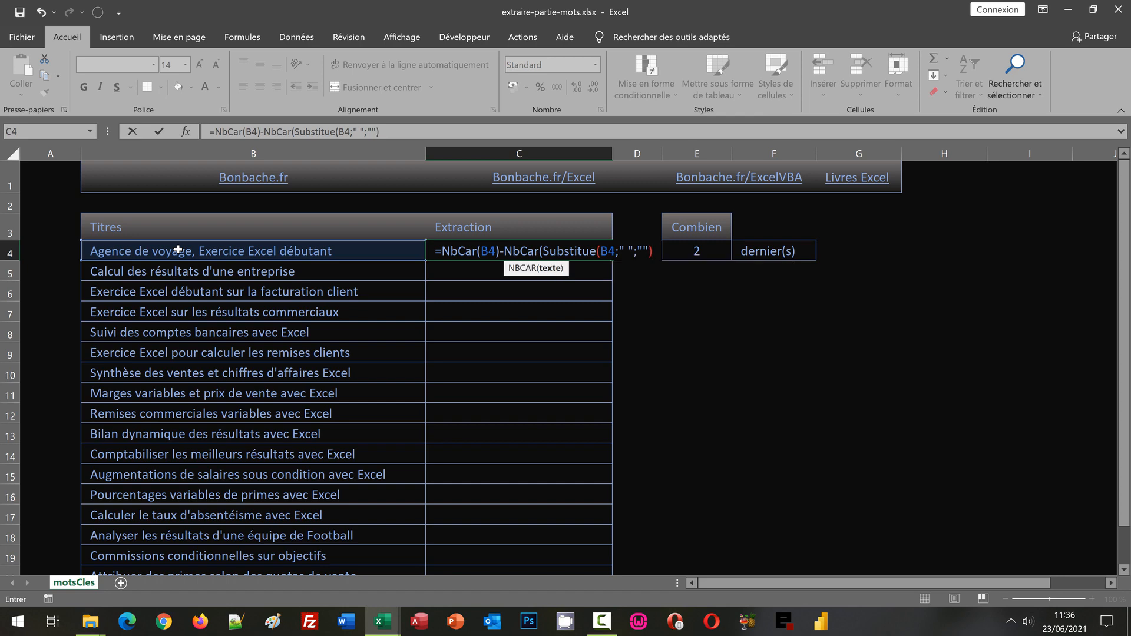
{"action": "type", "text": ")"}
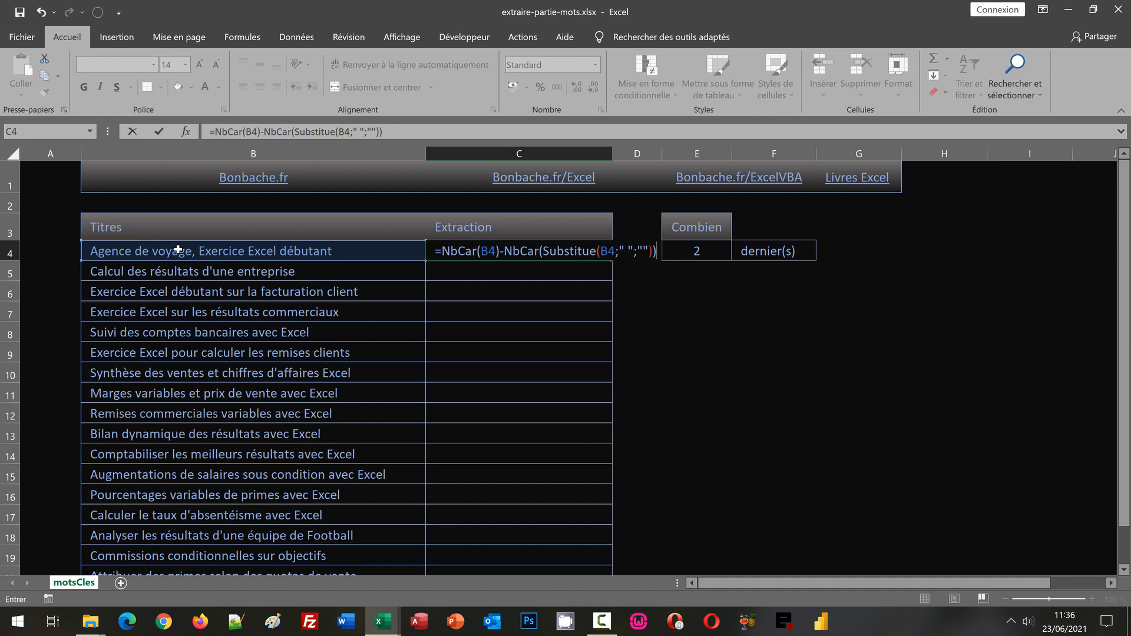
{"action": "key", "text": "ctrl+Return"}
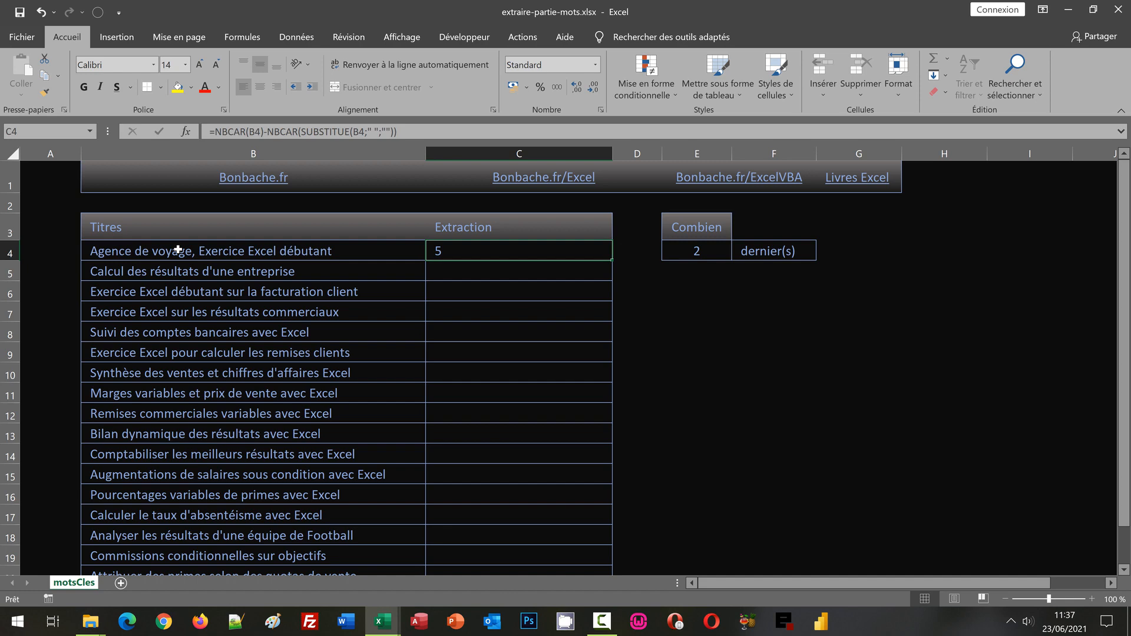
{"action": "double_click", "coordinate": [612, 259]}
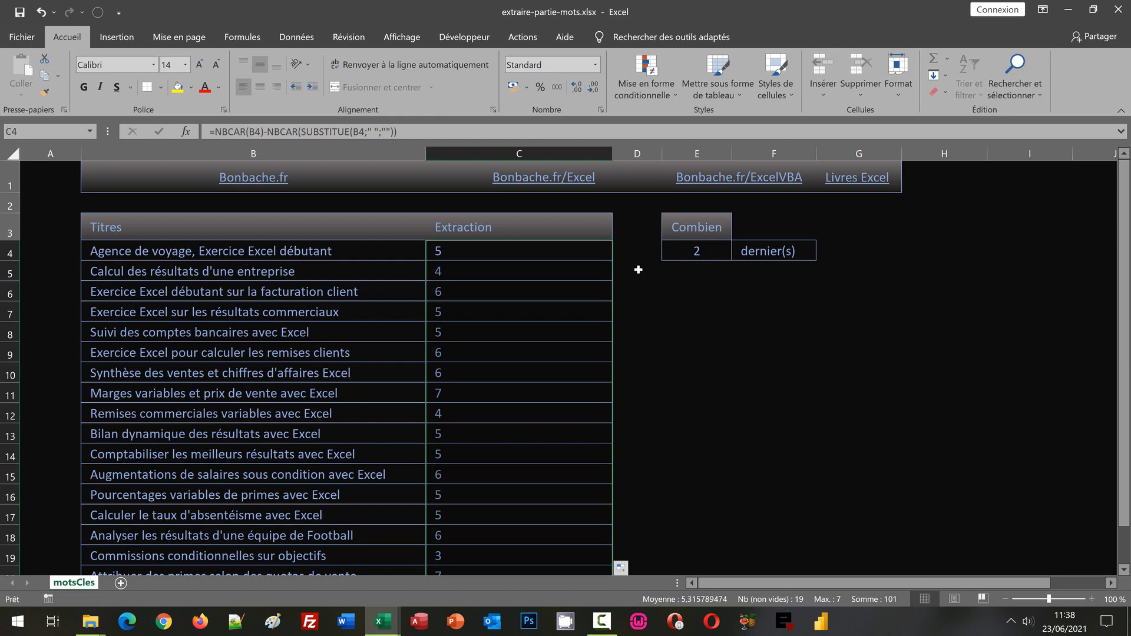
Step: Append - ($E$4-1) to the C4 formula and fill it down the Extraction column
{"action": "left_click", "coordinate": [488, 257]}
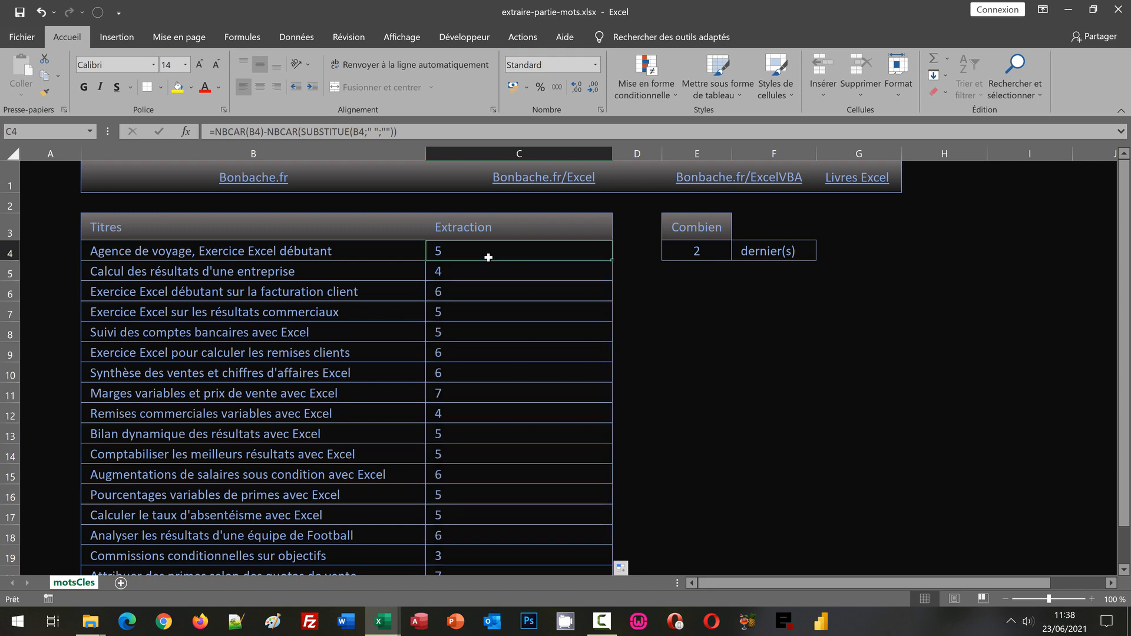
{"action": "left_click", "coordinate": [409, 129]}
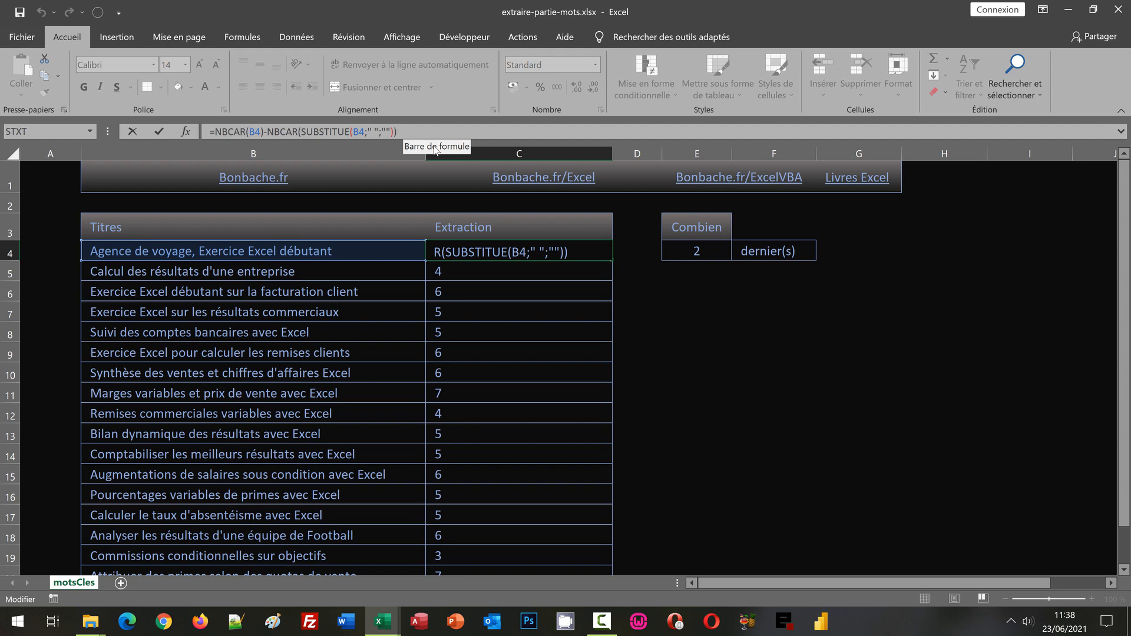
{"action": "type", "text": "-"}
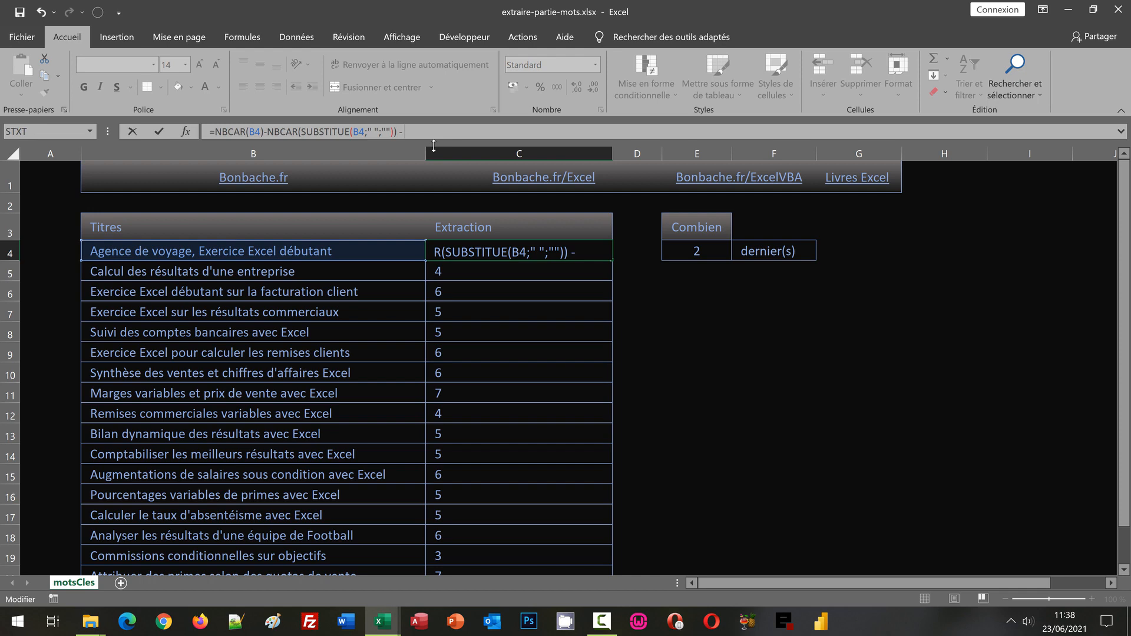
{"action": "type", "text": " ("}
{"action": "left_click", "coordinate": [699, 250]}
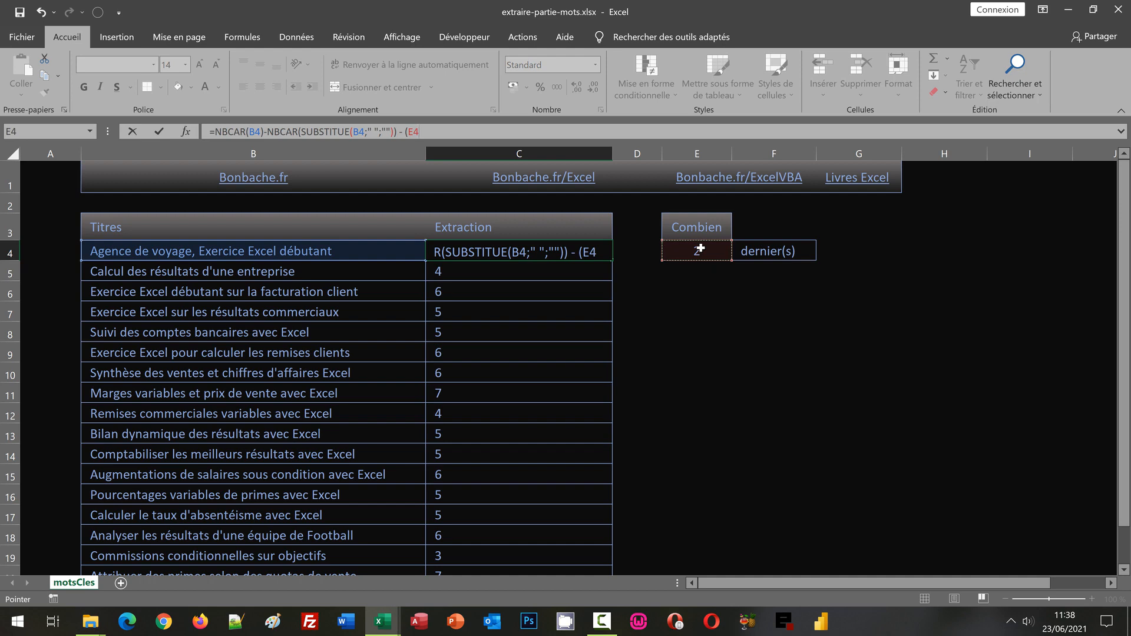
{"action": "key", "text": "F4"}
{"action": "type", "text": "-1"}
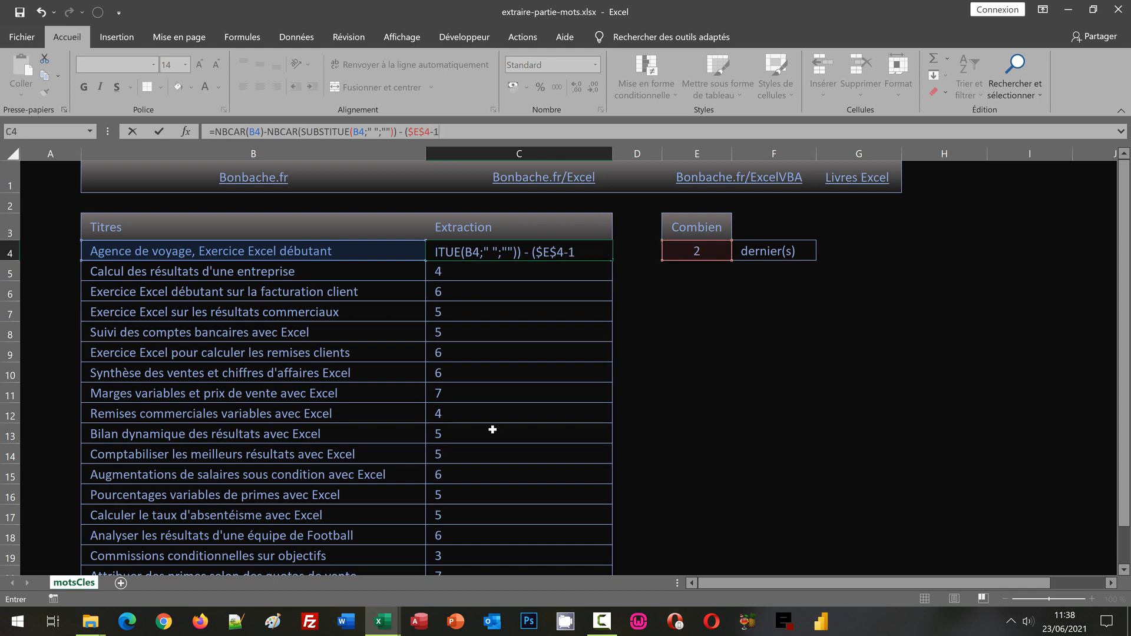
{"action": "type", "text": ")"}
{"action": "key", "text": "ctrl+Return"}
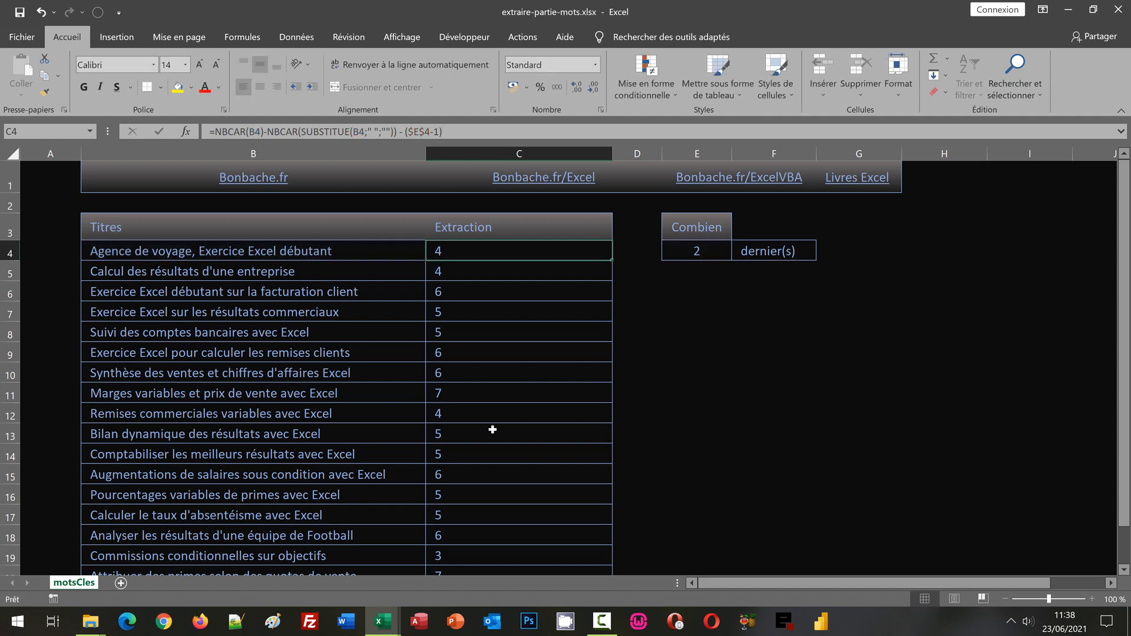
{"action": "double_click", "coordinate": [610, 262]}
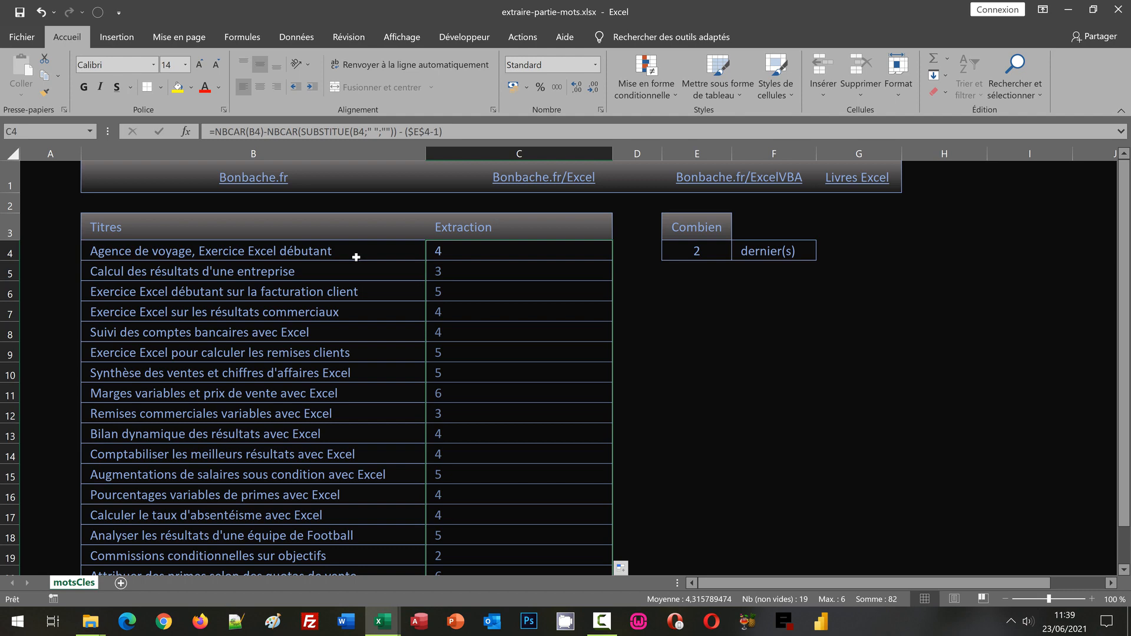
Step: Insert Substitue(B4;" ";"-"; ahead of the existing calculation in the C4 formula, making that calculation its position argument
{"action": "left_click", "coordinate": [454, 254]}
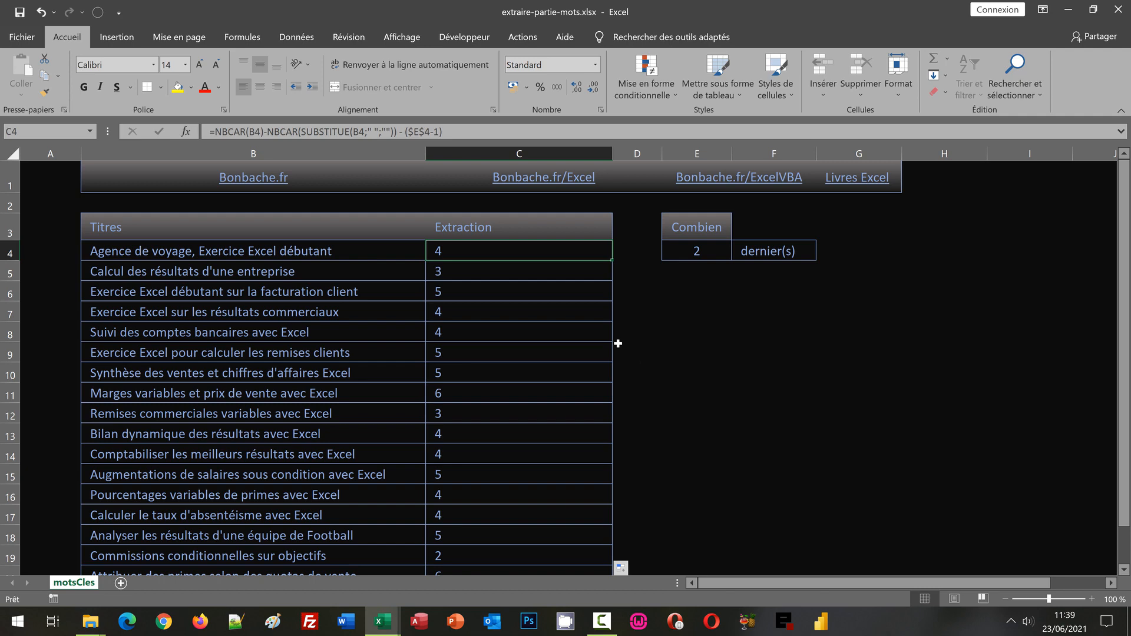
{"action": "left_click", "coordinate": [220, 132]}
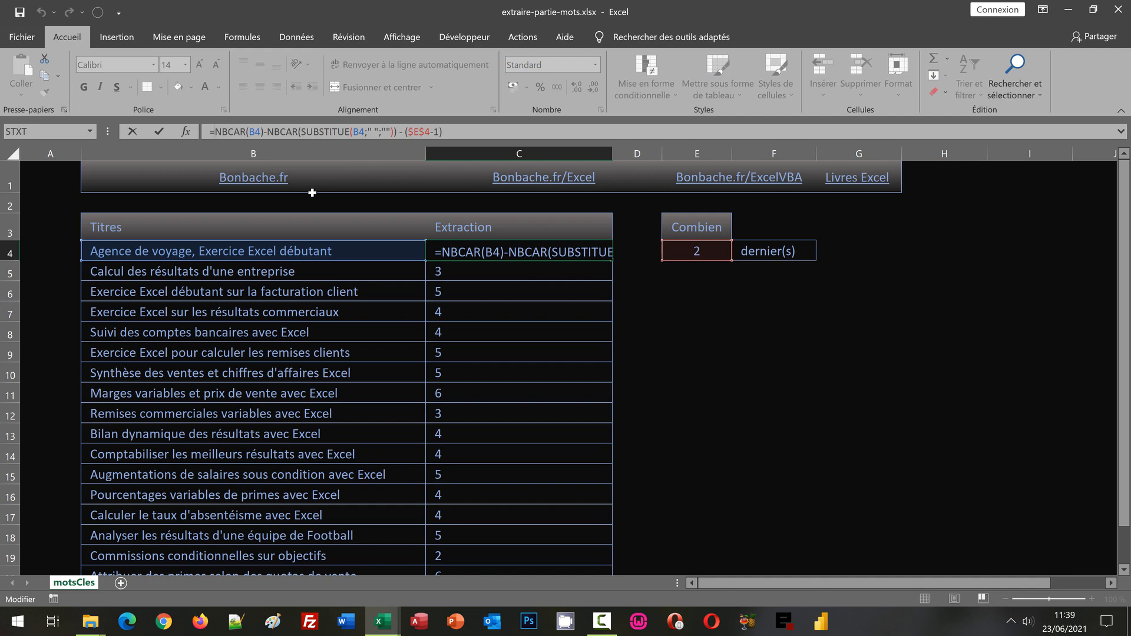
{"action": "type", "text": "Substit"}
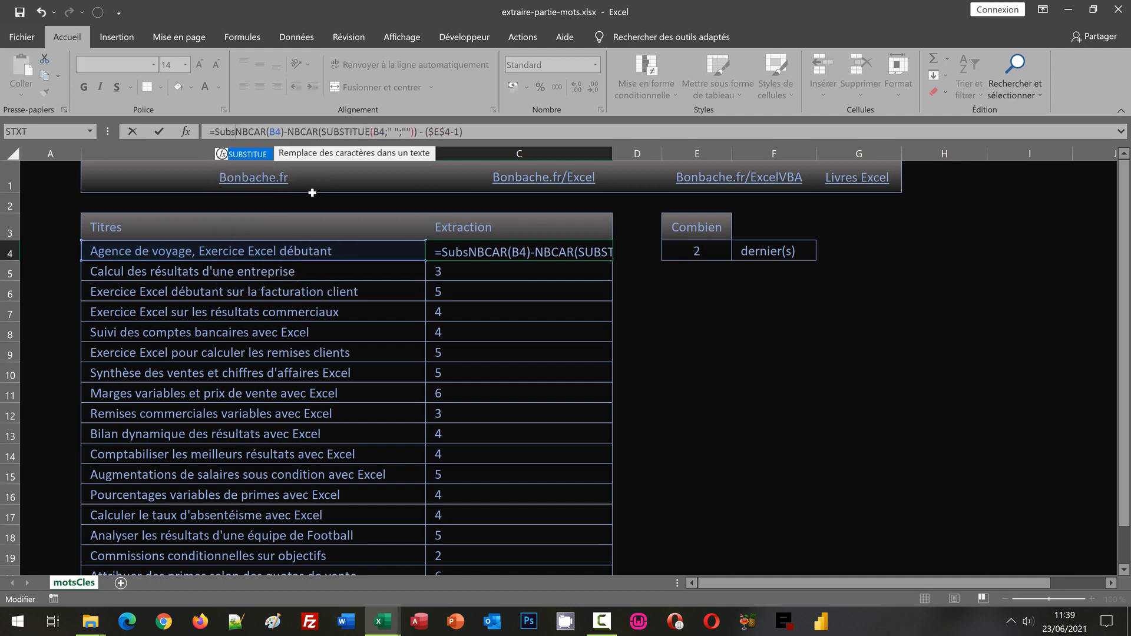
{"action": "type", "text": "ue"}
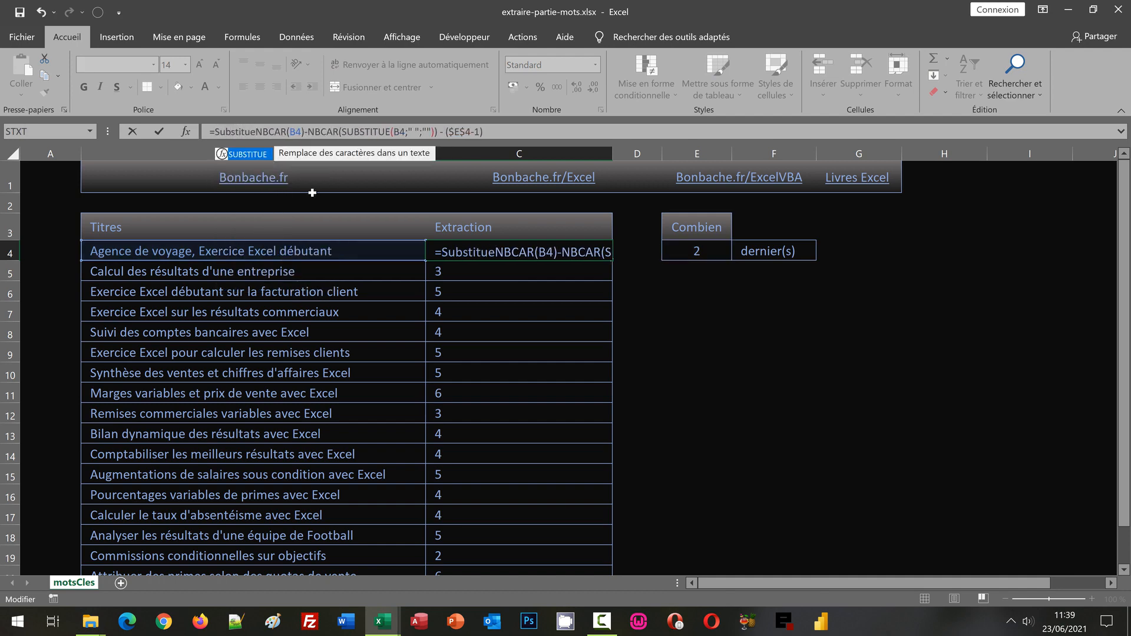
{"action": "type", "text": "("}
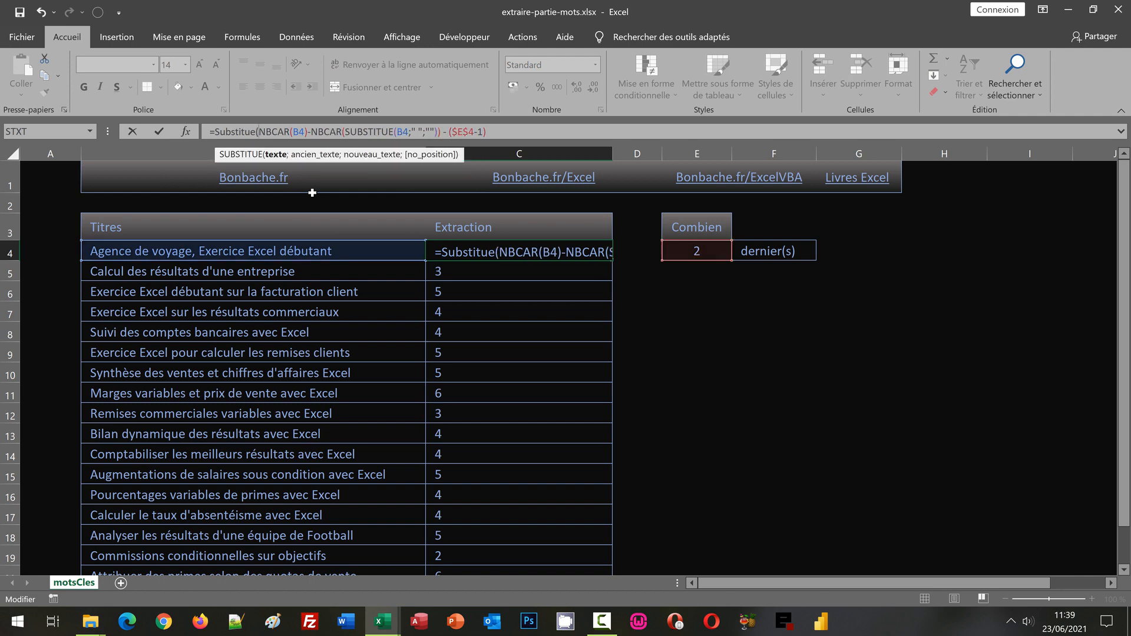
{"action": "left_click", "coordinate": [197, 254]}
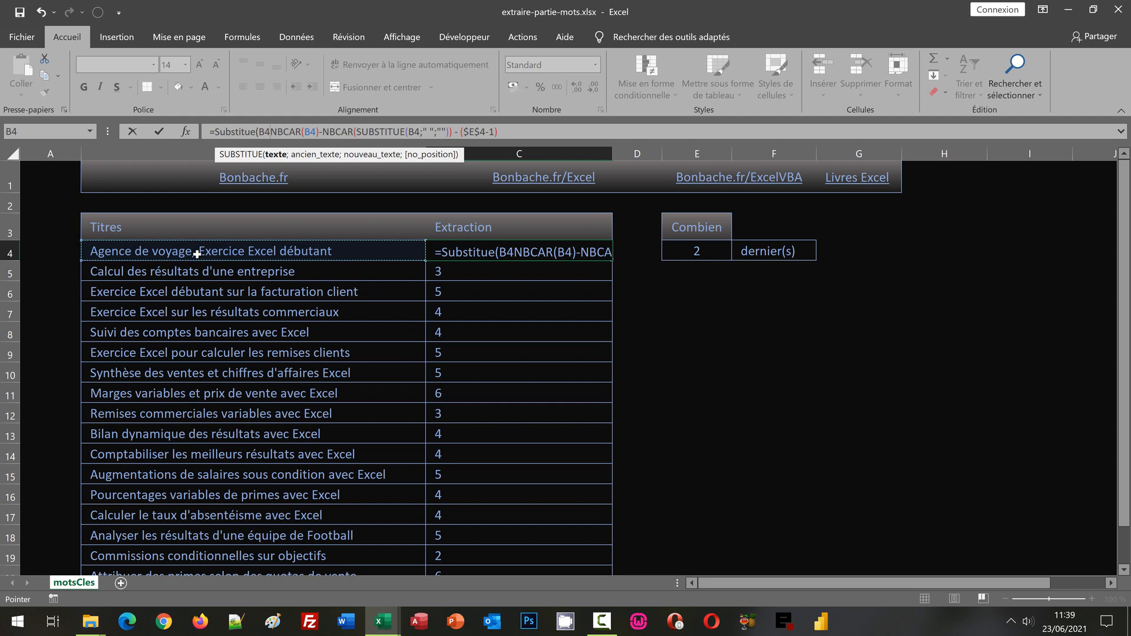
{"action": "type", "text": ";"}
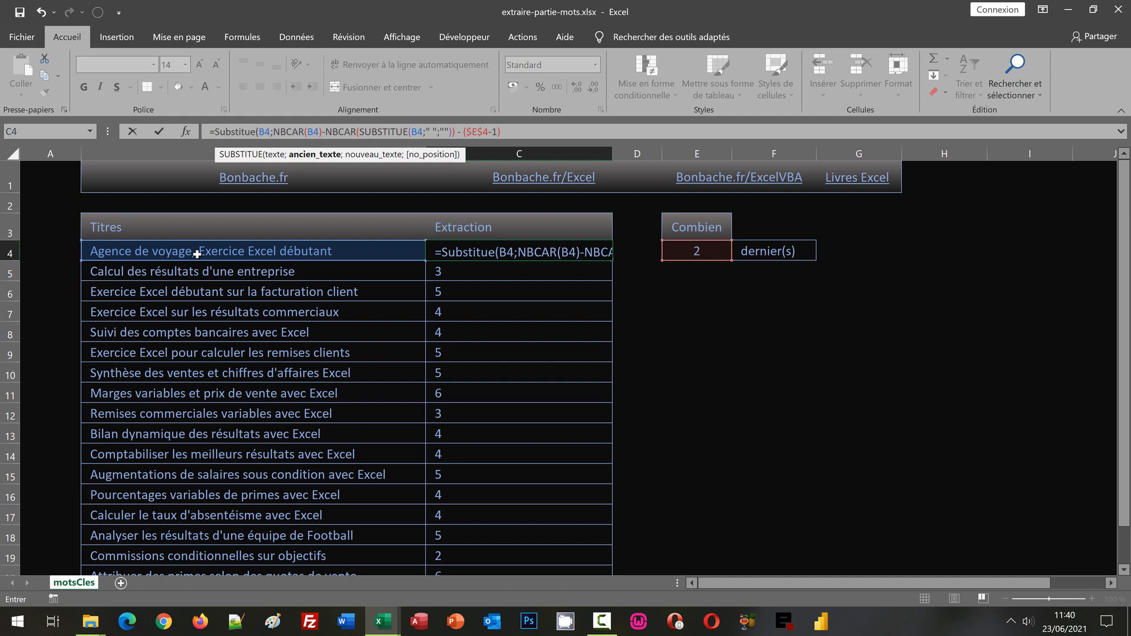
{"action": "type", "text": "\" \""}
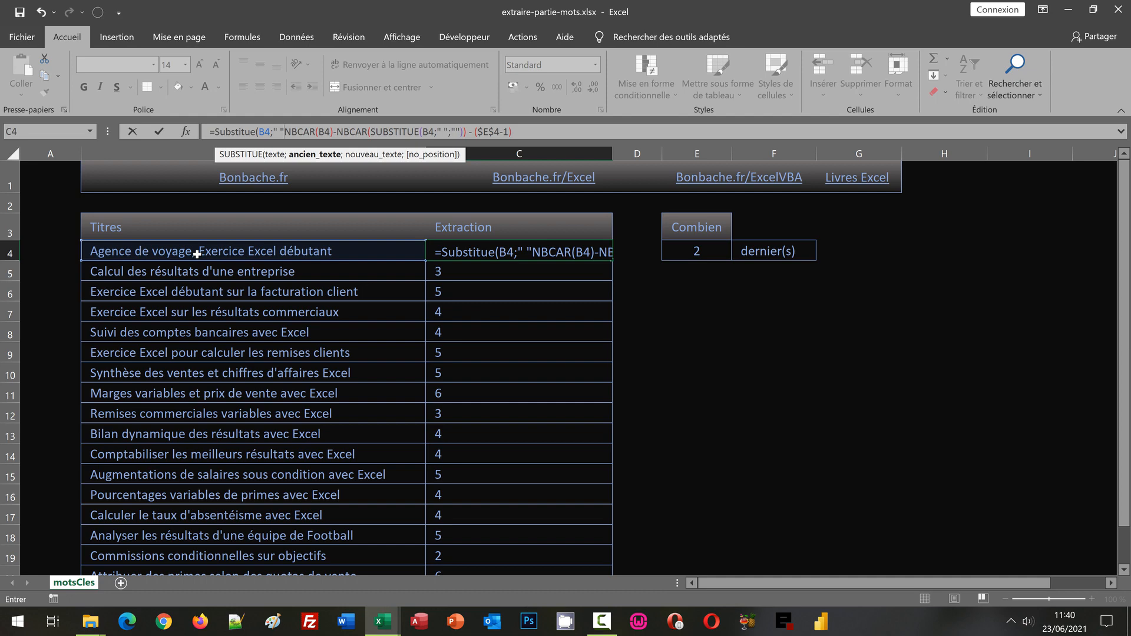
{"action": "type", "text": ";"}
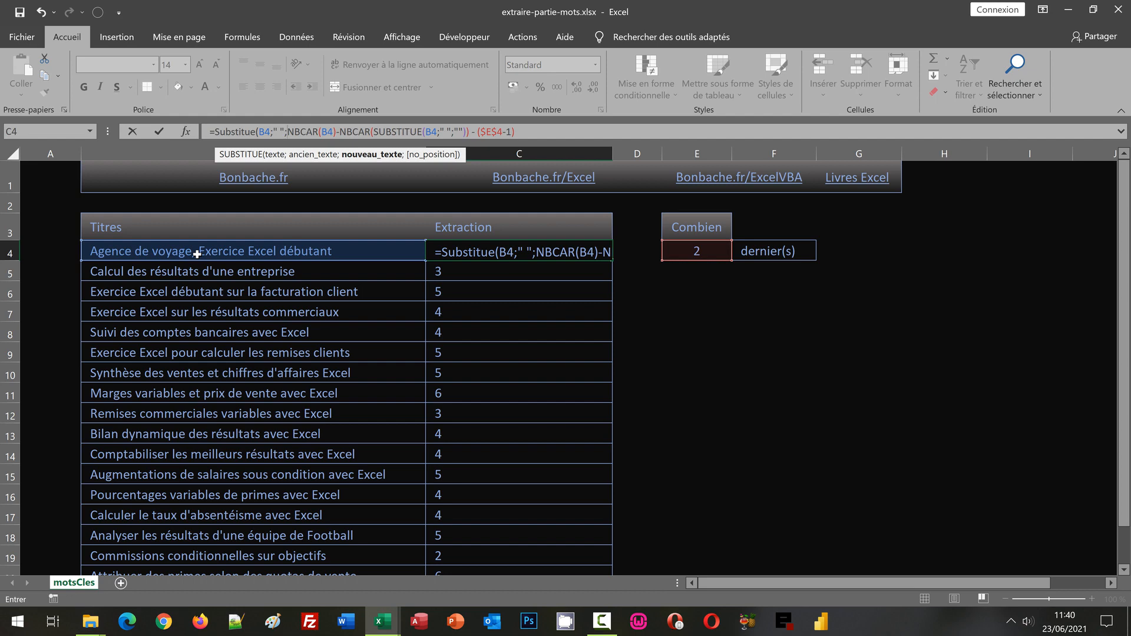
{"action": "type", "text": "\"-\""}
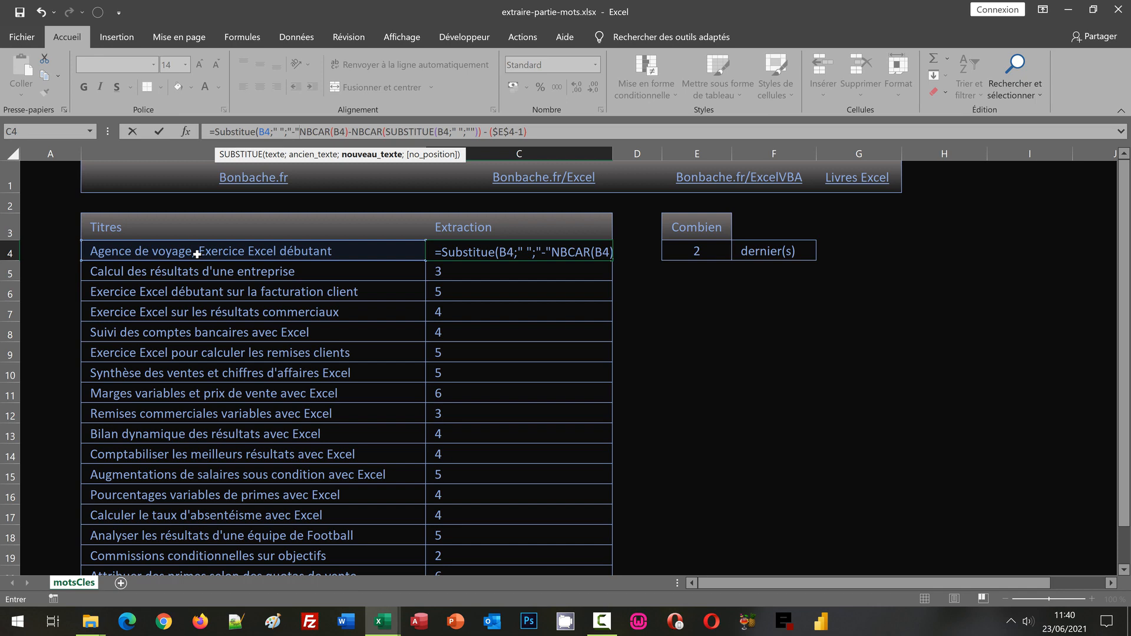
{"action": "type", "text": ";"}
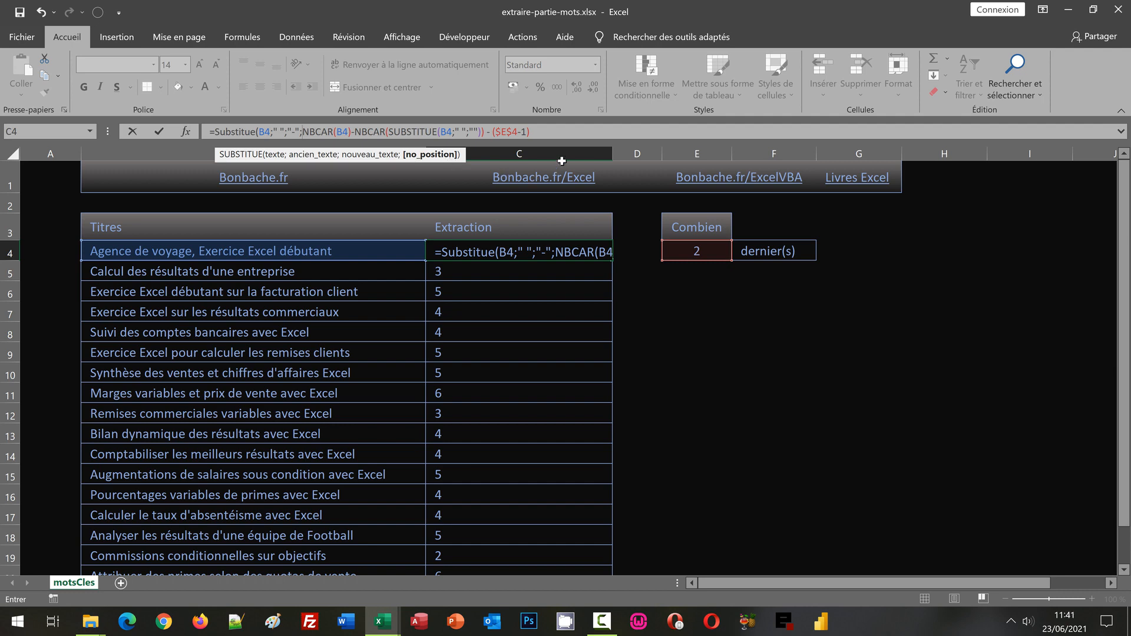
Step: Close the outer Substitue function of the C4 formula, validate it and fill it down the Extraction column
{"action": "left_click", "coordinate": [551, 132]}
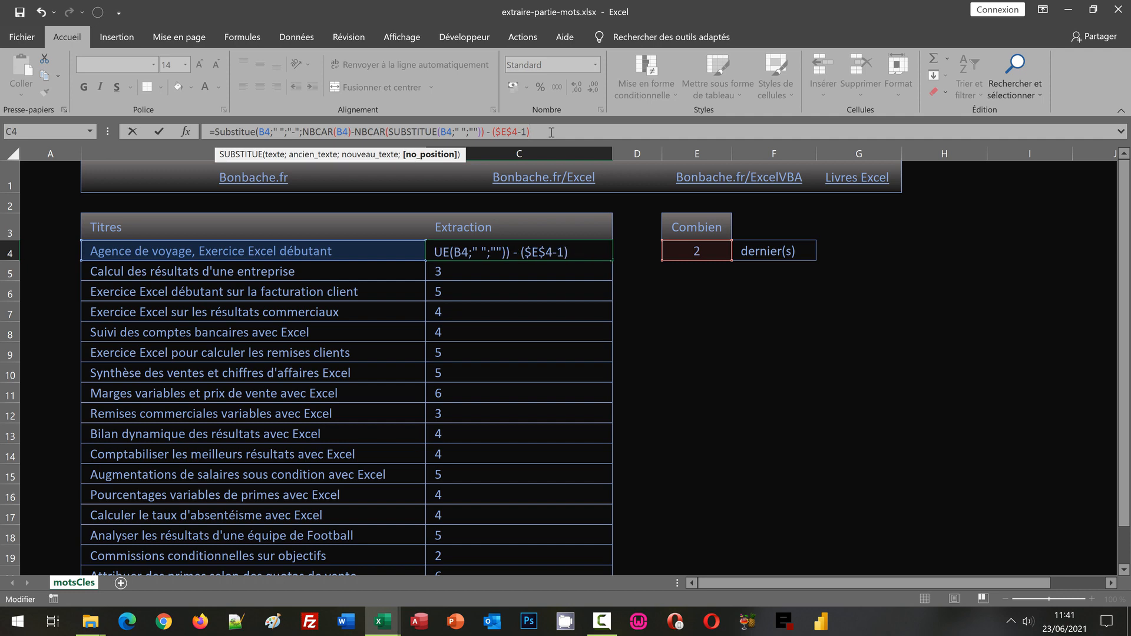
{"action": "type", "text": ")"}
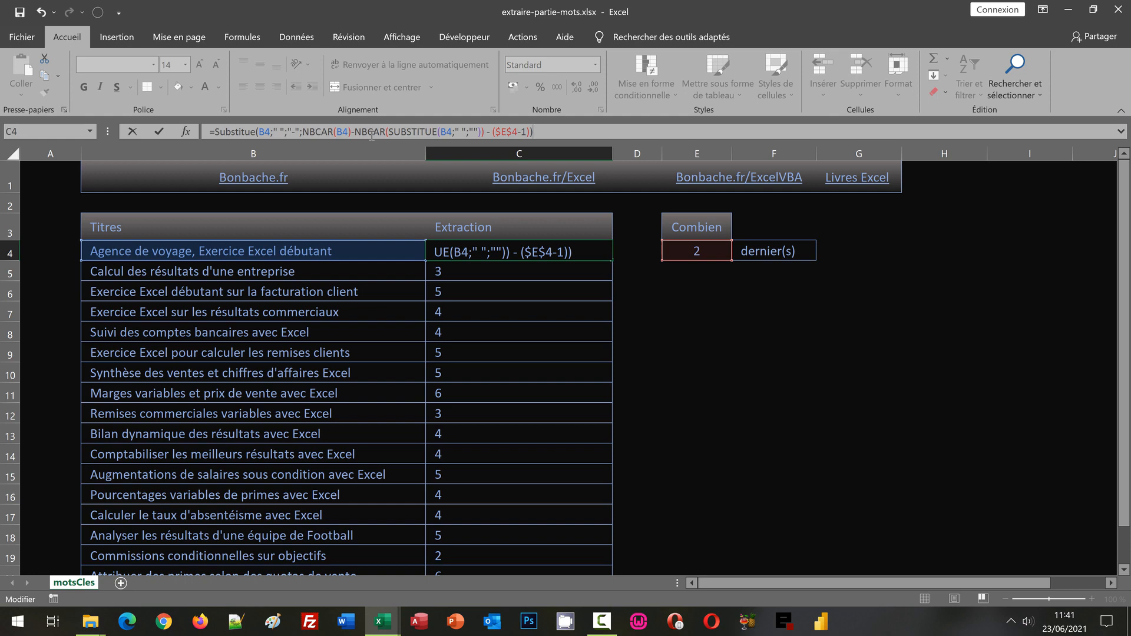
{"action": "key", "text": "ctrl+Return"}
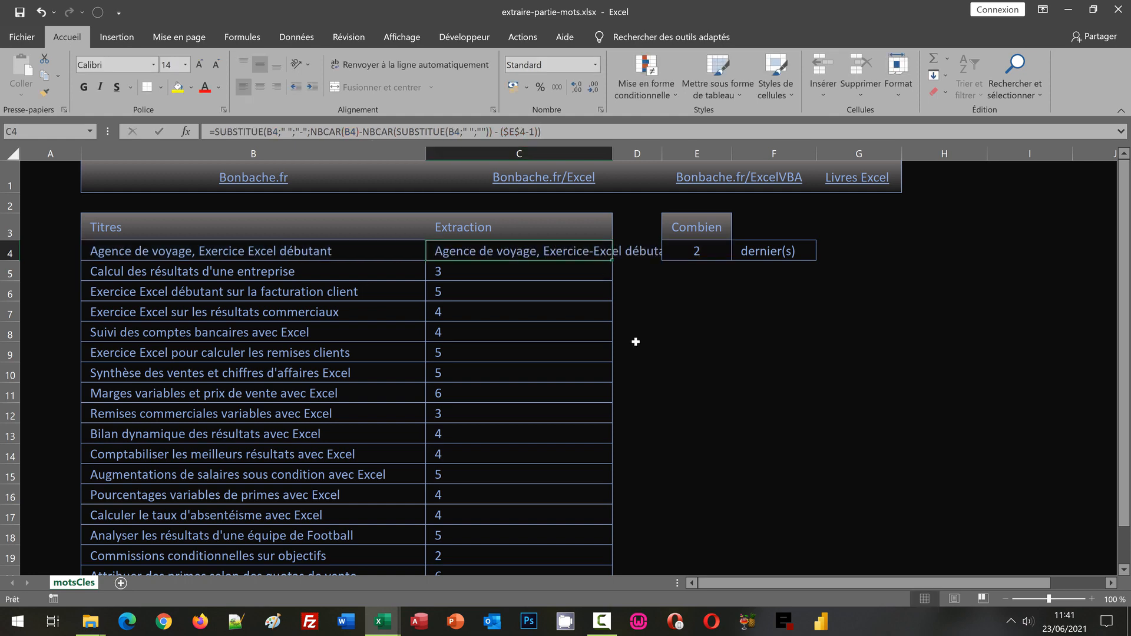
{"action": "double_click", "coordinate": [611, 260]}
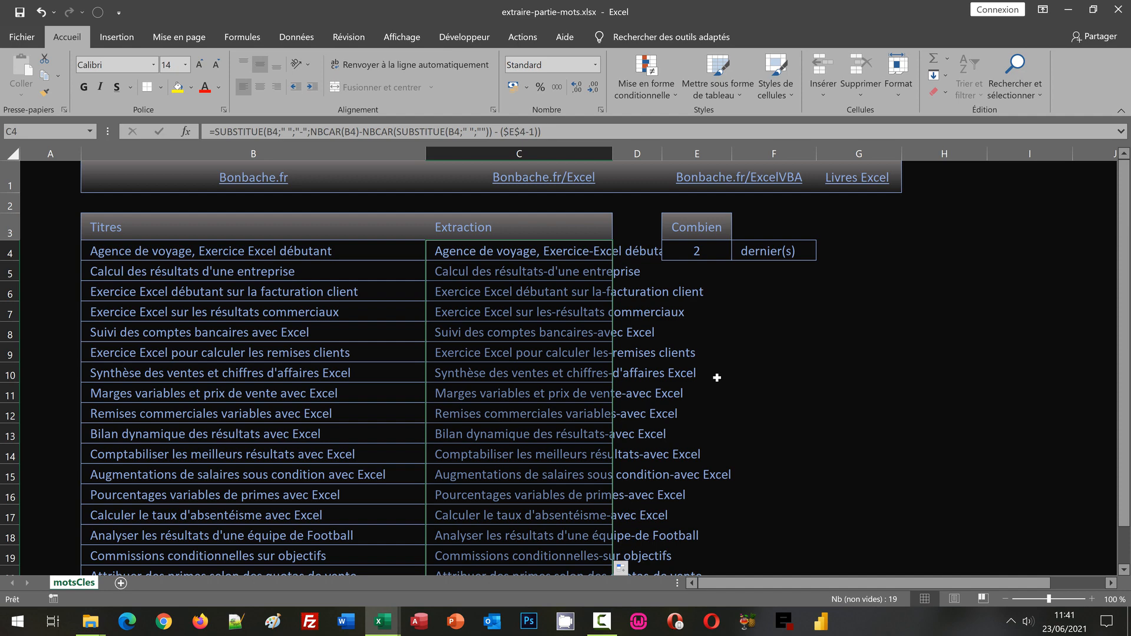
Step: Insert Trouve("-"; ahead of the outer Substitue function in the C4 formula
{"action": "left_click", "coordinate": [465, 251]}
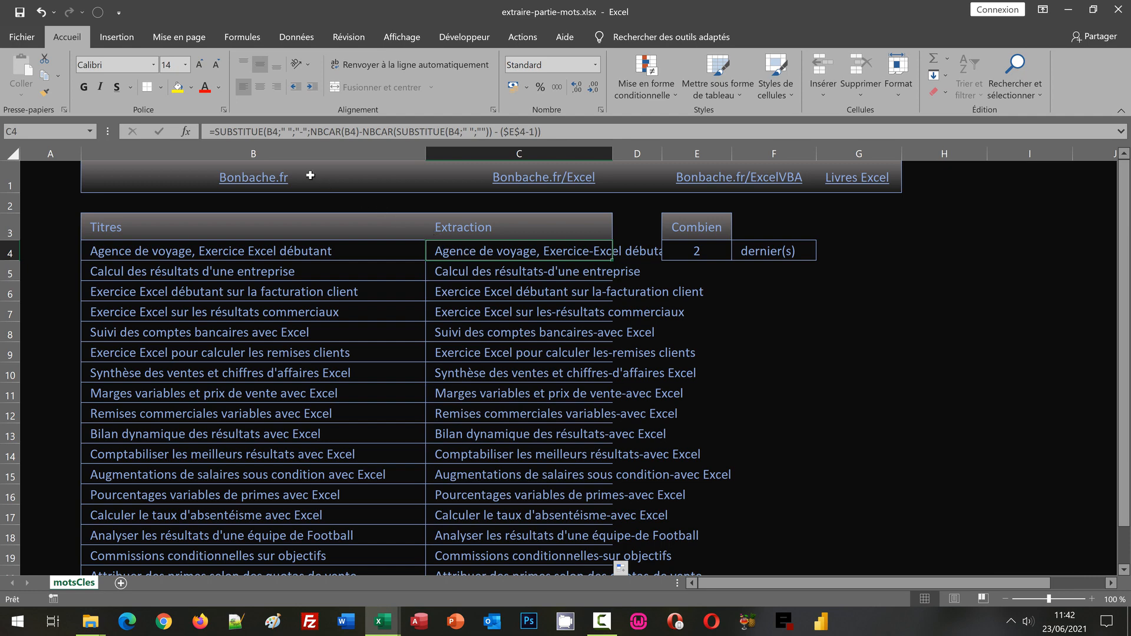
{"action": "left_click", "coordinate": [219, 132]}
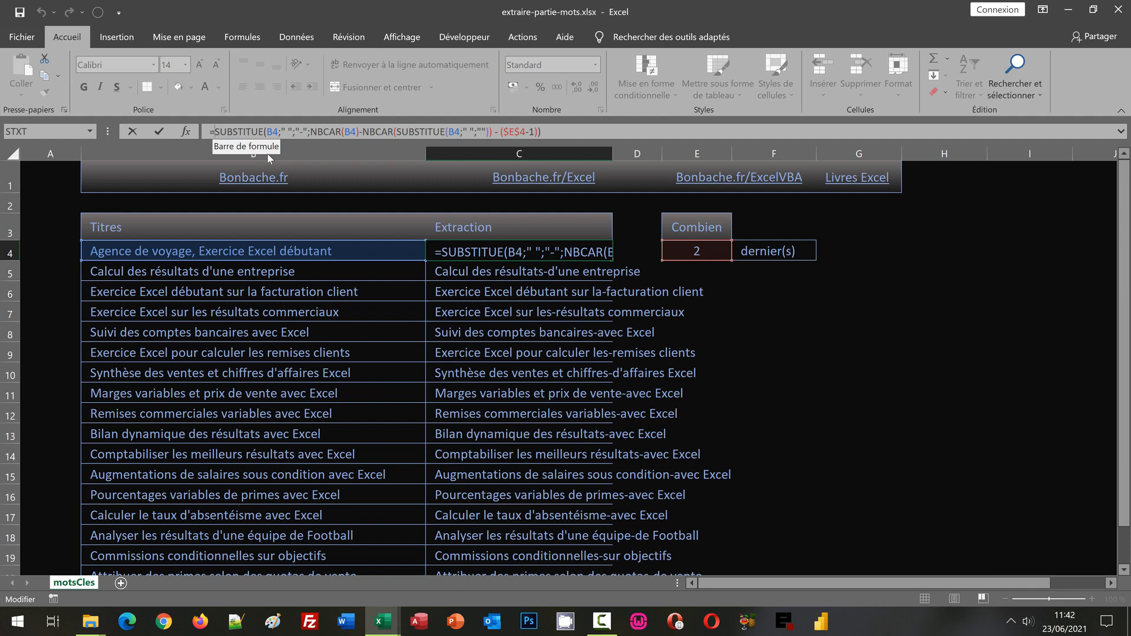
{"action": "type", "text": "Trouve"}
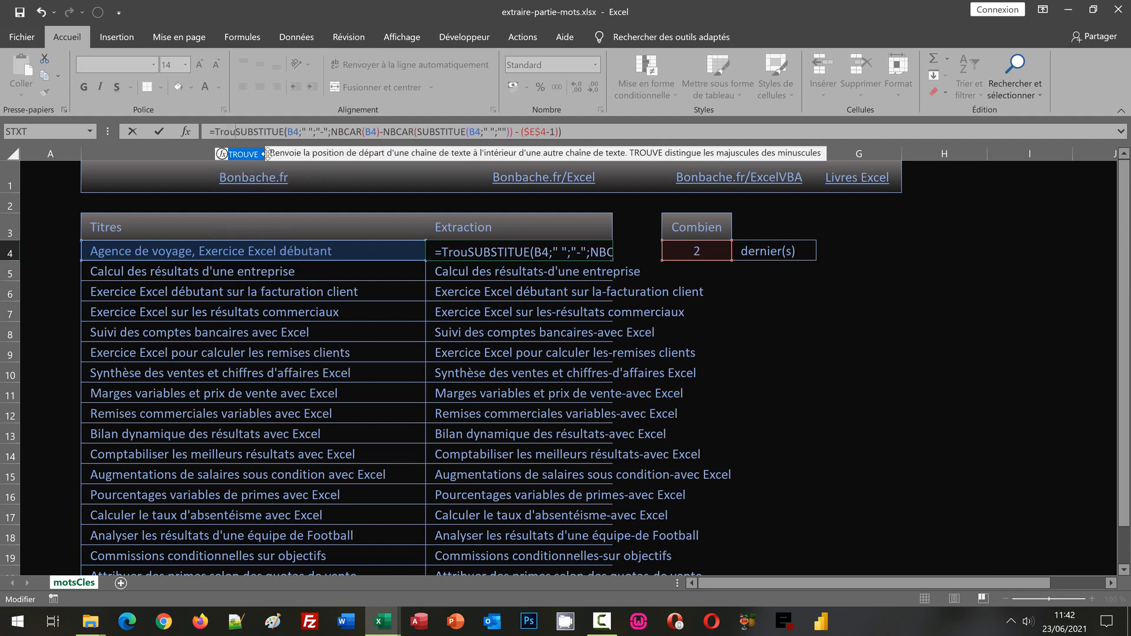
{"action": "type", "text": "("}
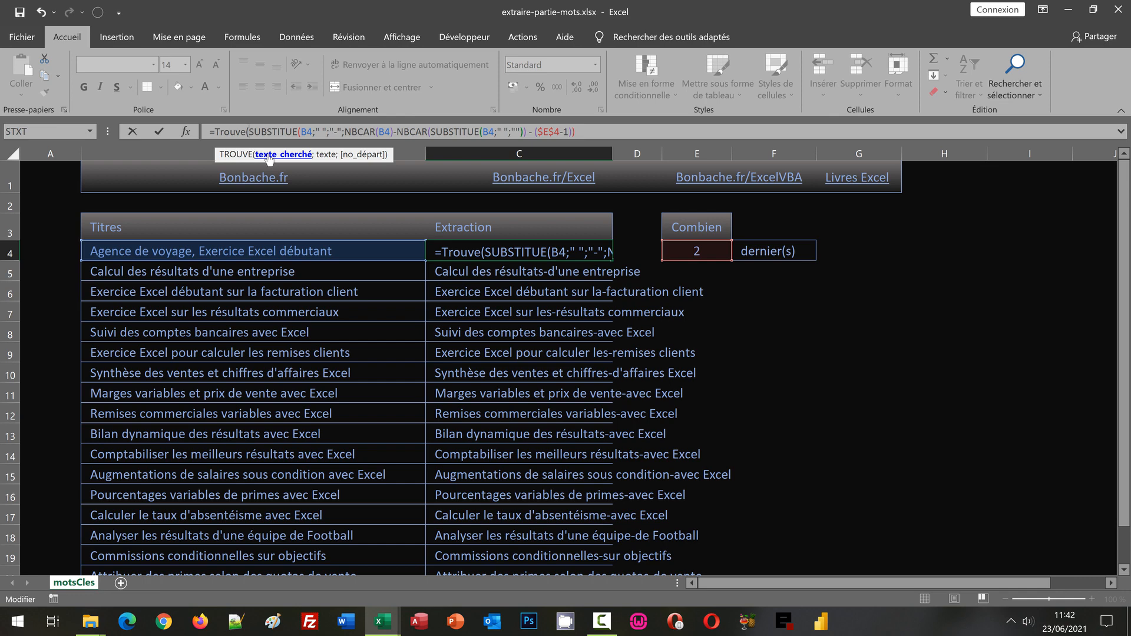
{"action": "type", "text": "\"-\""}
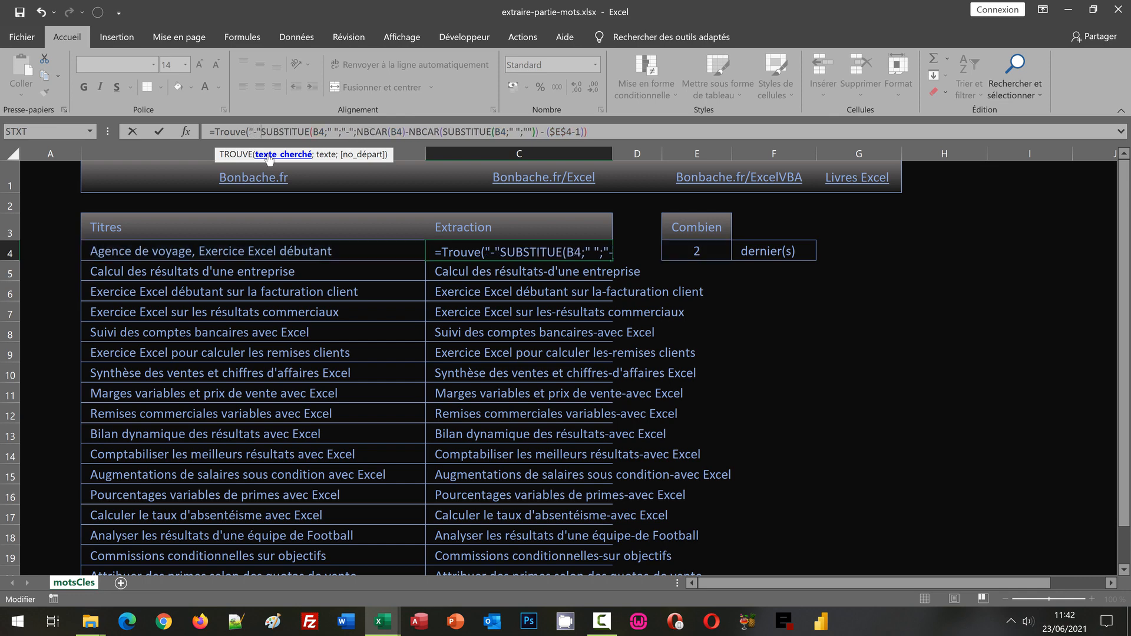
{"action": "type", "text": ";"}
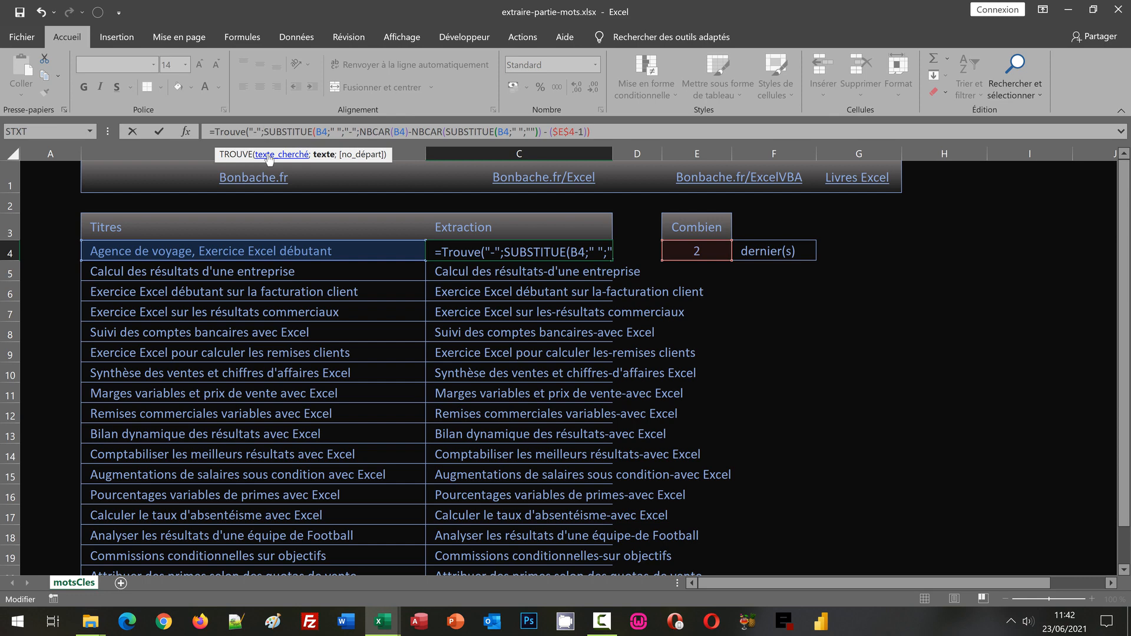
Step: Close the Trouve function in C4, add +1 after it, validate the formula and fill it down the Extraction column
{"action": "left_click", "coordinate": [606, 131]}
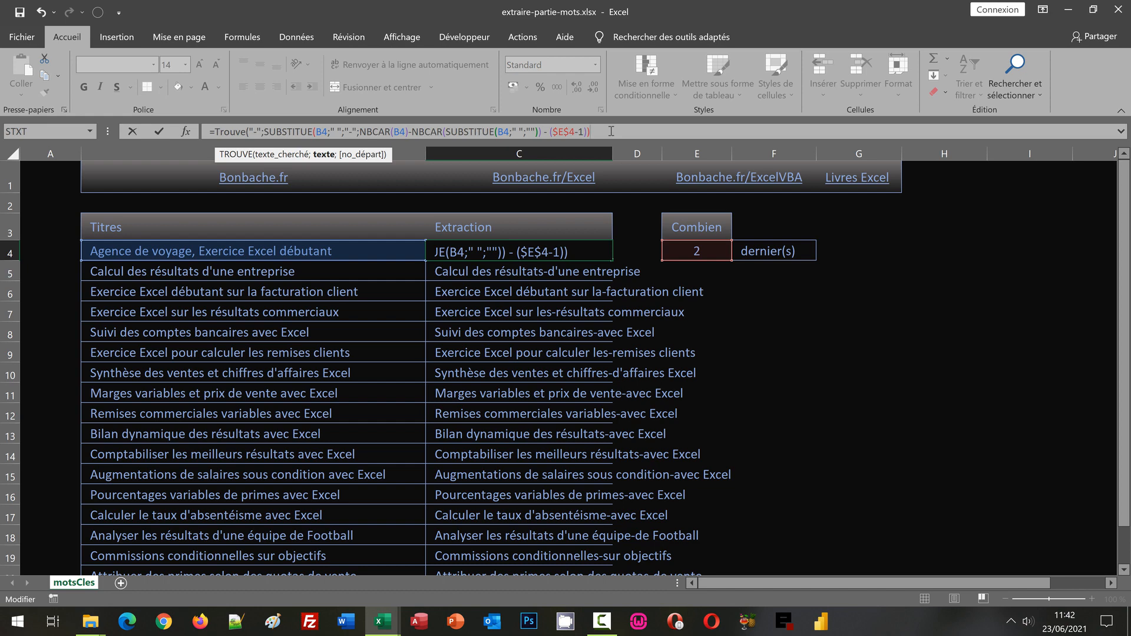
{"action": "type", "text": ")"}
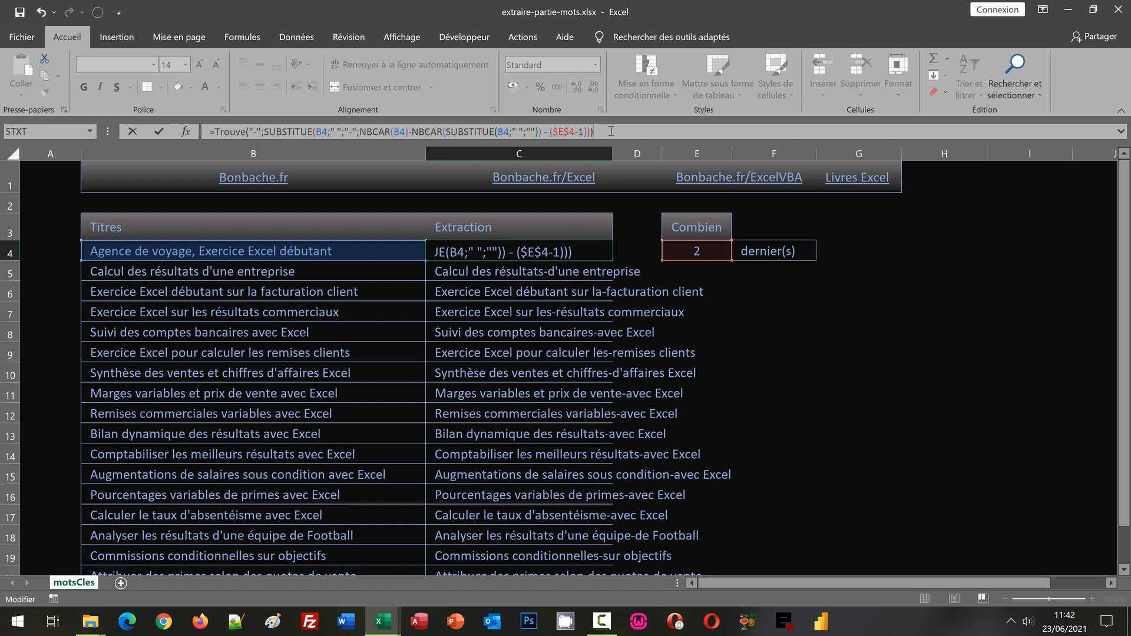
{"action": "type", "text": "+1"}
{"action": "key", "text": "ctrl+Return"}
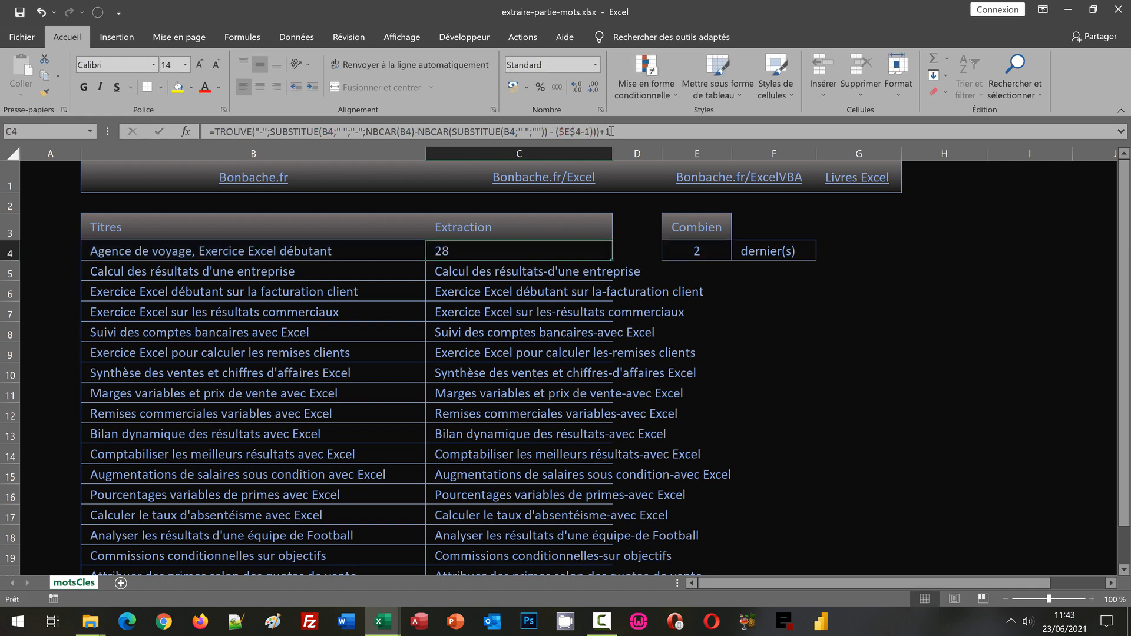
{"action": "double_click", "coordinate": [613, 261]}
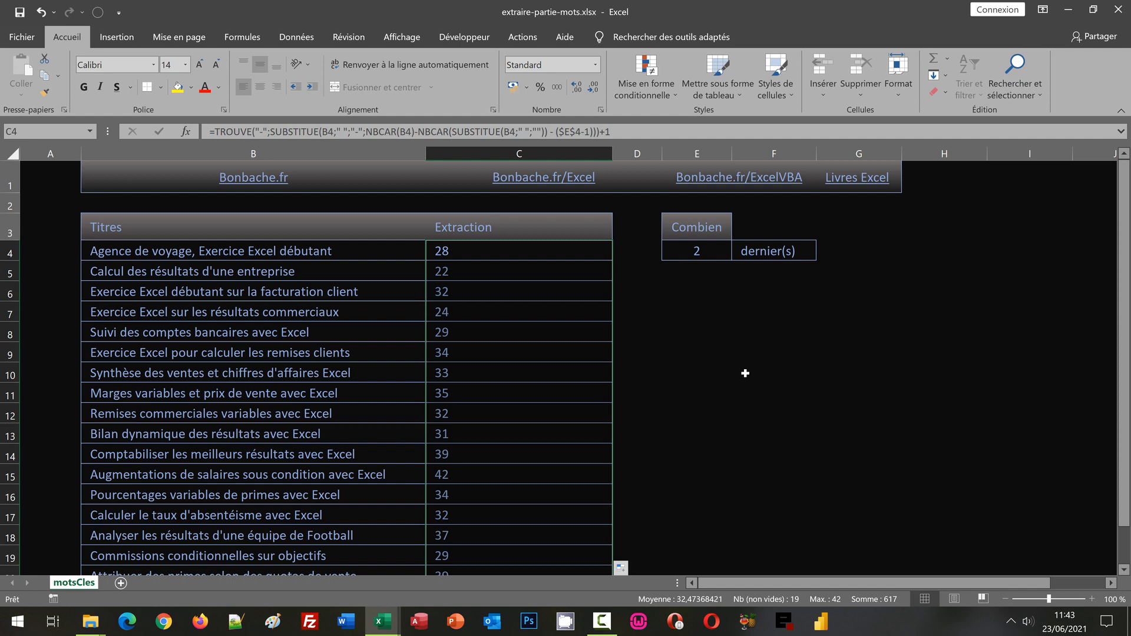
Step: Insert Stxt(B4; ahead of the Trouve function in C4, making the found position its start argument
{"action": "left_click", "coordinate": [460, 252]}
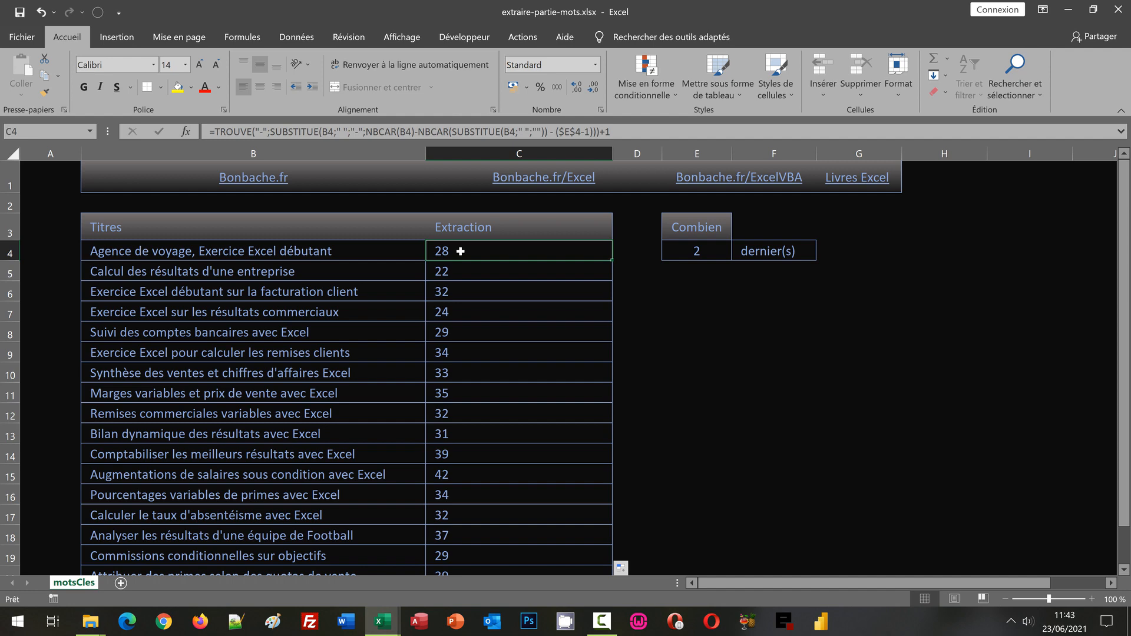
{"action": "left_click", "coordinate": [217, 134]}
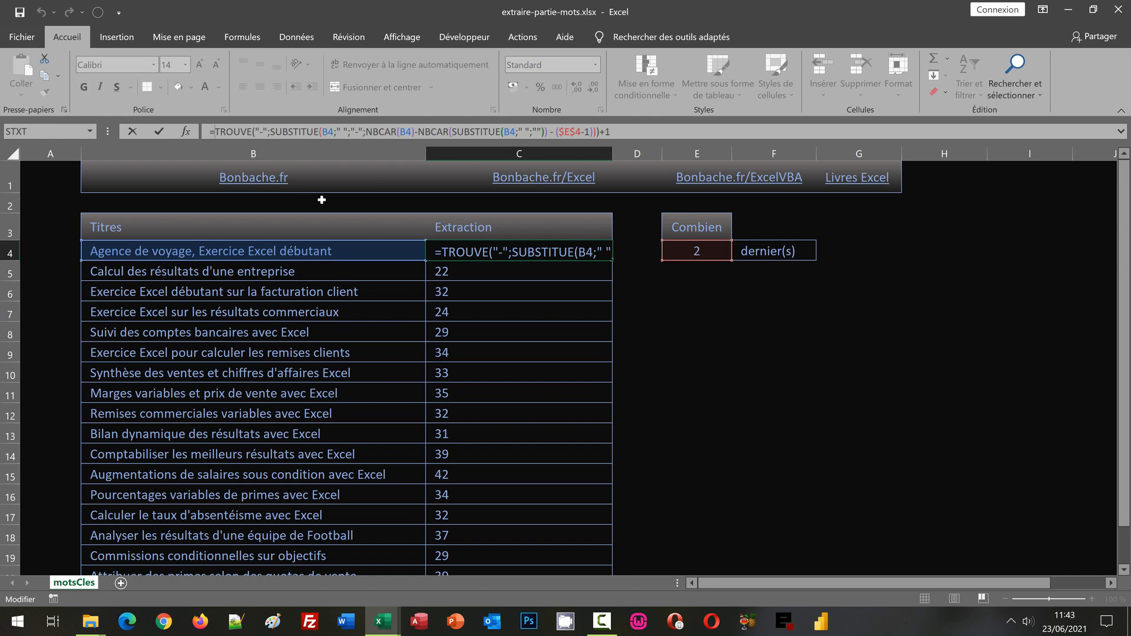
{"action": "type", "text": "Stxt("}
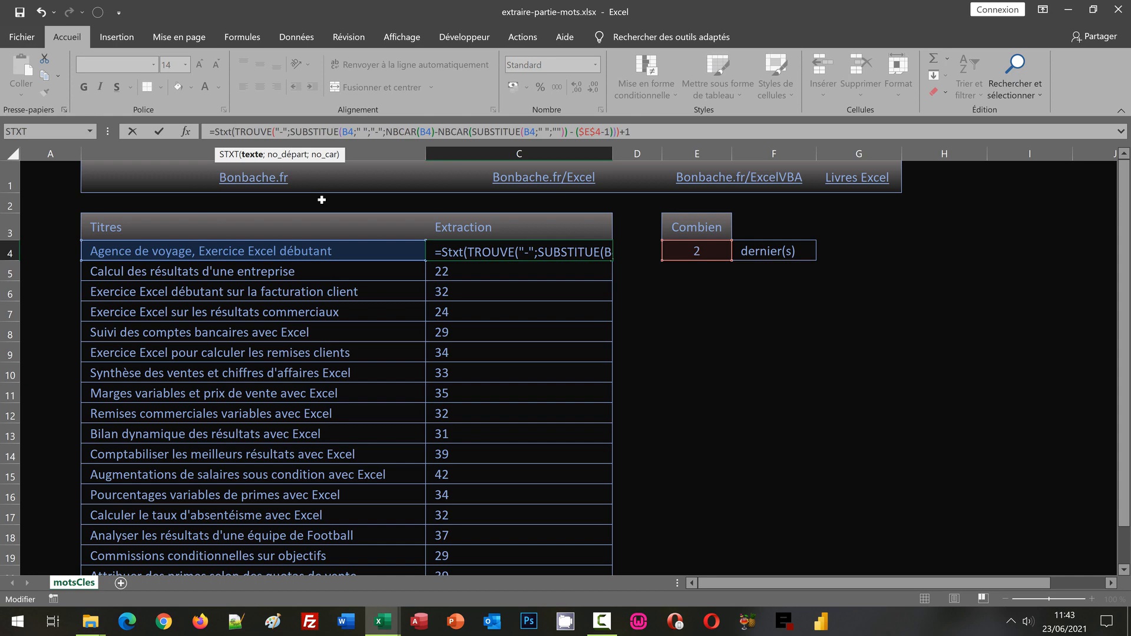
{"action": "left_click", "coordinate": [243, 253]}
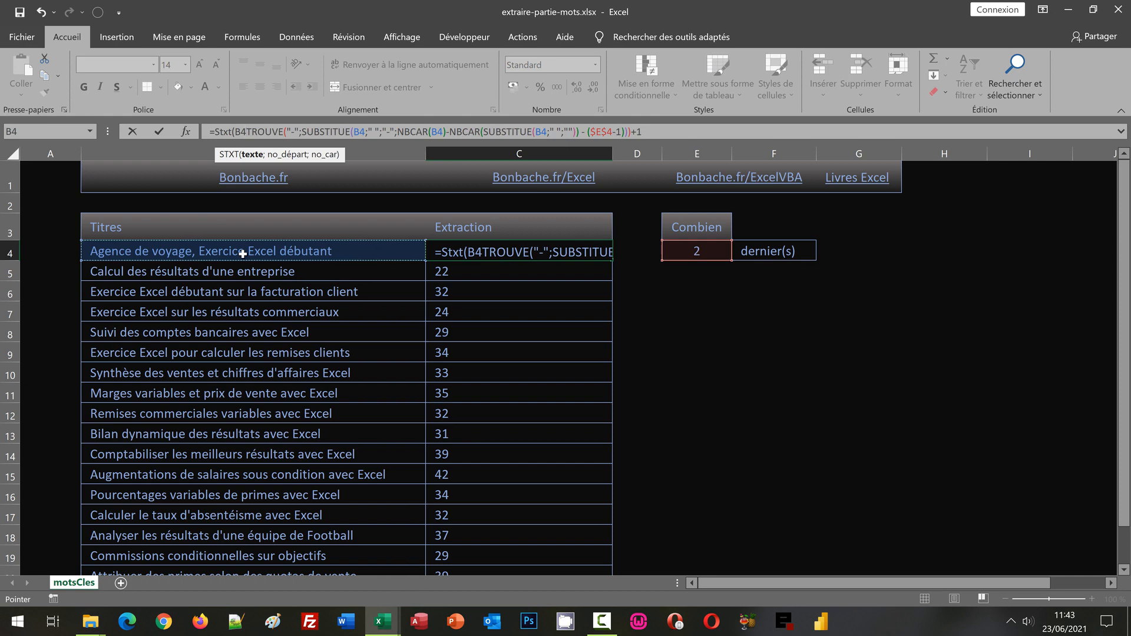
{"action": "type", "text": ";"}
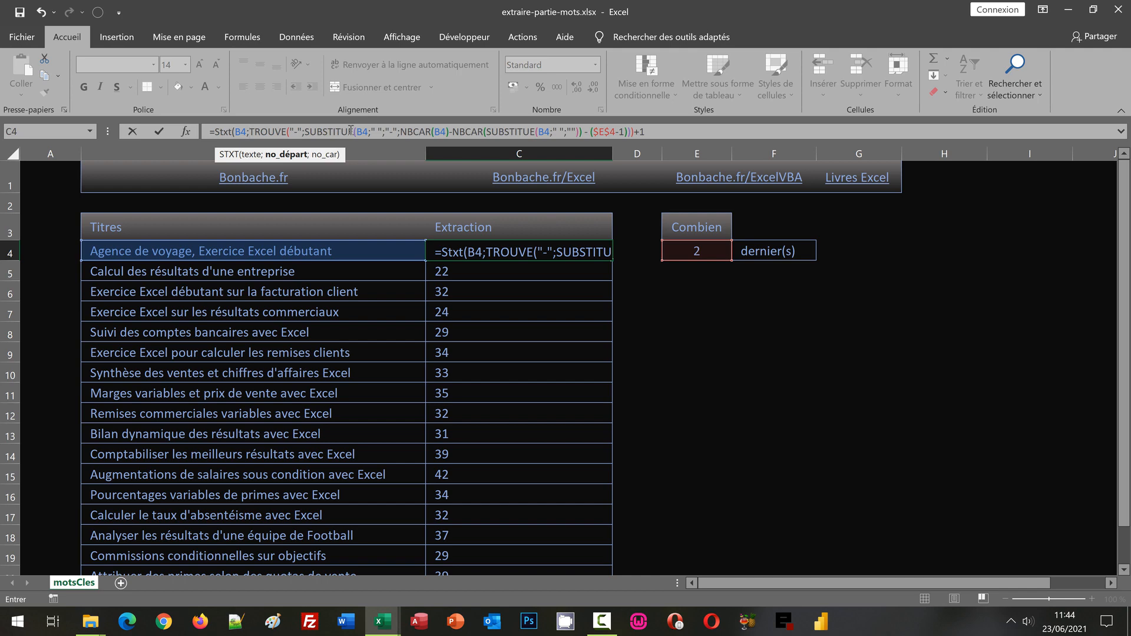
Step: Complete the Stxt function in C4 with a length of 100, validate the formula and fill it down the Extraction column
{"action": "left_click", "coordinate": [683, 131]}
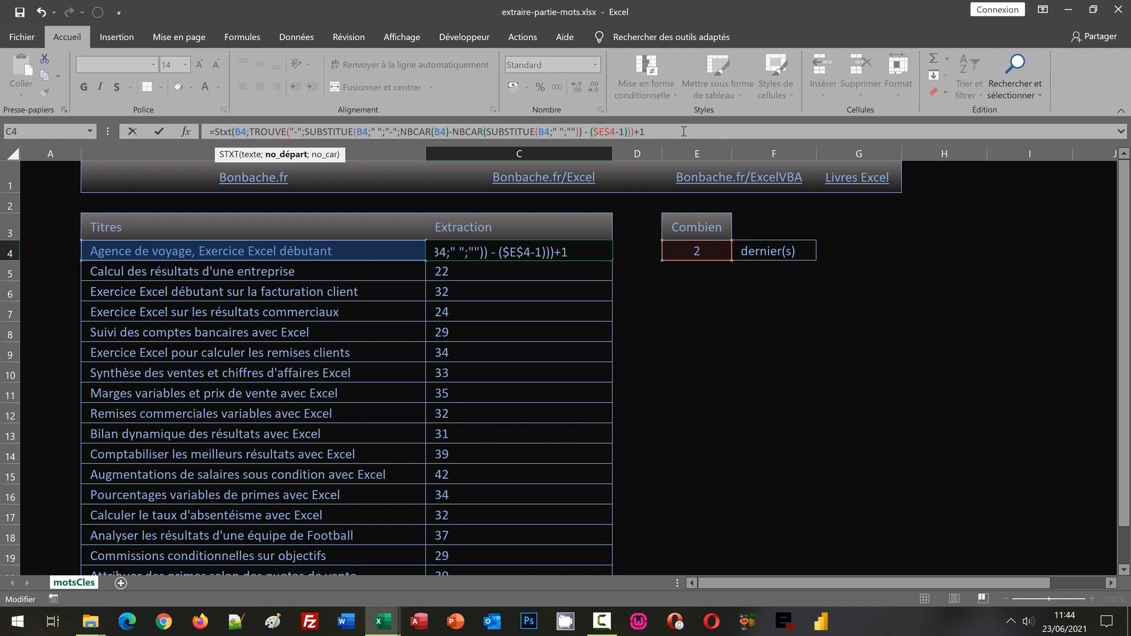
{"action": "type", "text": ";"}
{"action": "type", "text": "100"}
{"action": "type", "text": ")"}
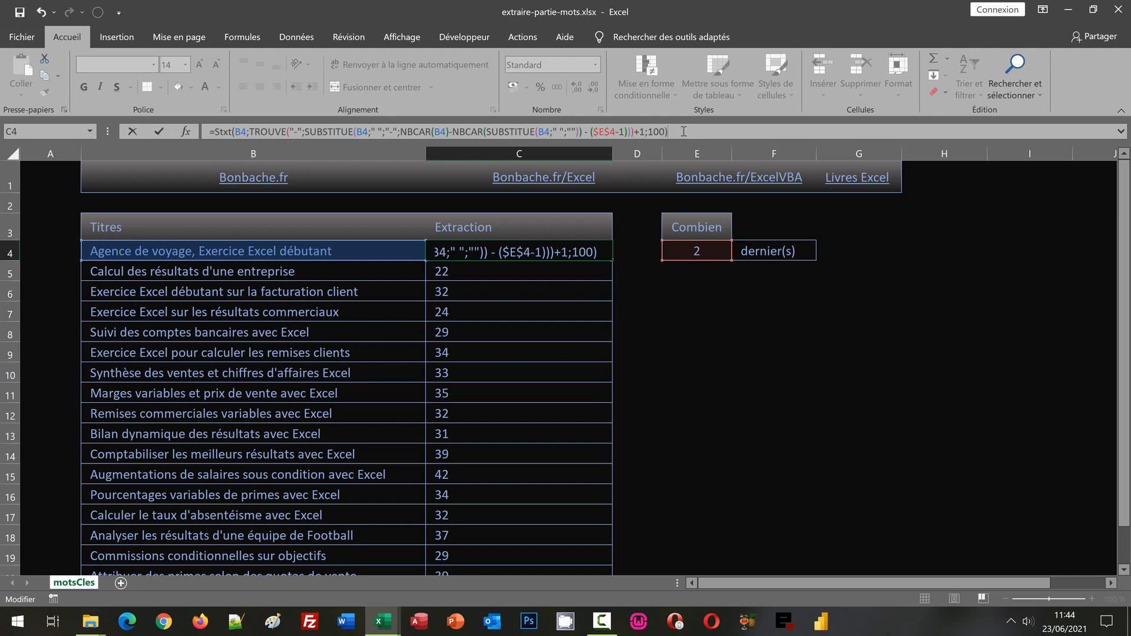
{"action": "key", "text": "ctrl+Return"}
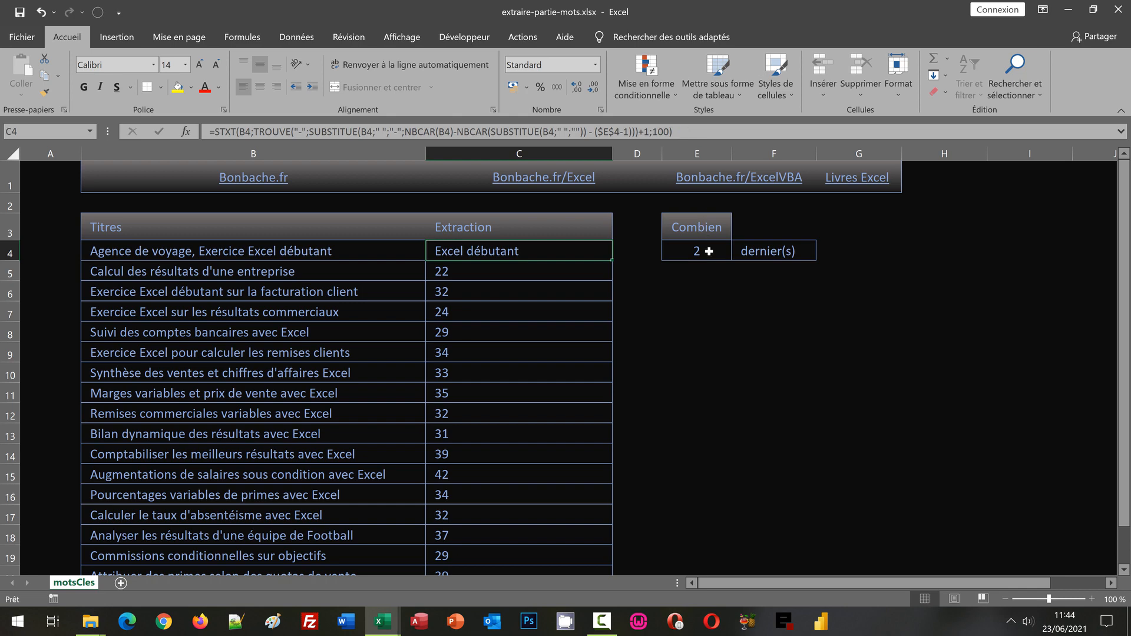
{"action": "double_click", "coordinate": [611, 262]}
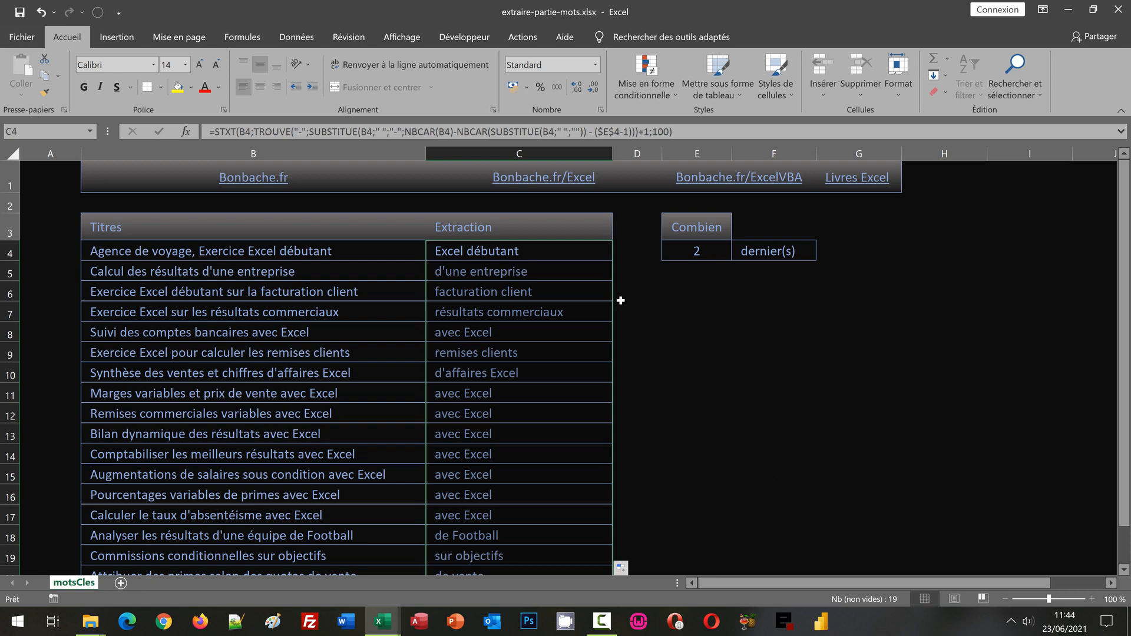
Step: Test the extraction by choosing 3 and finally 4 as the Combien count in E4
{"action": "left_click", "coordinate": [711, 254]}
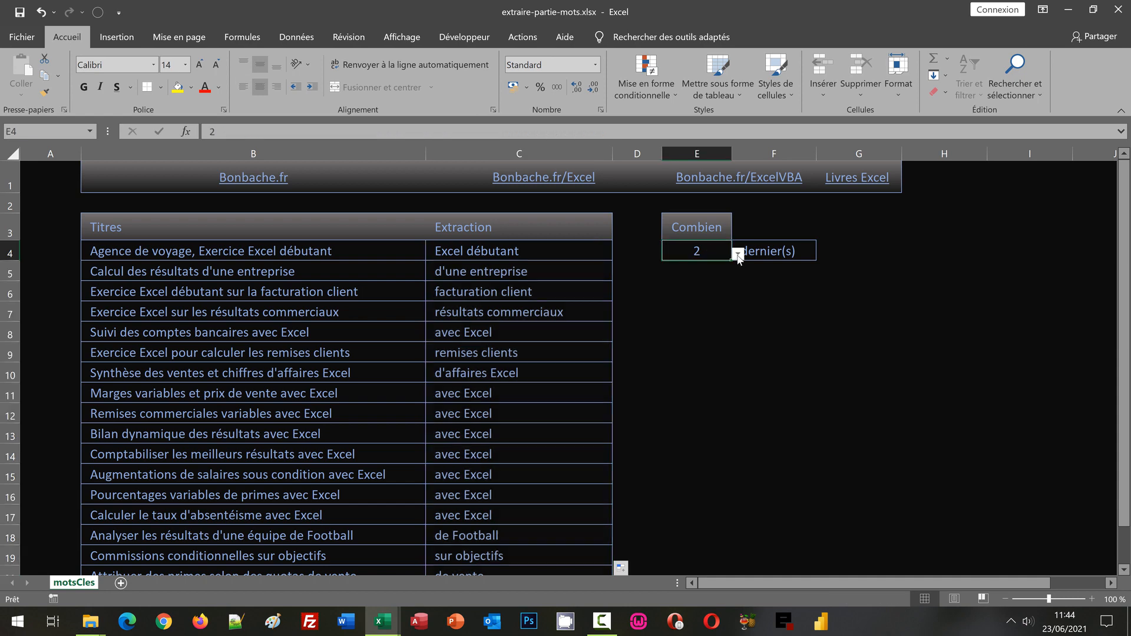
{"action": "left_click", "coordinate": [737, 255]}
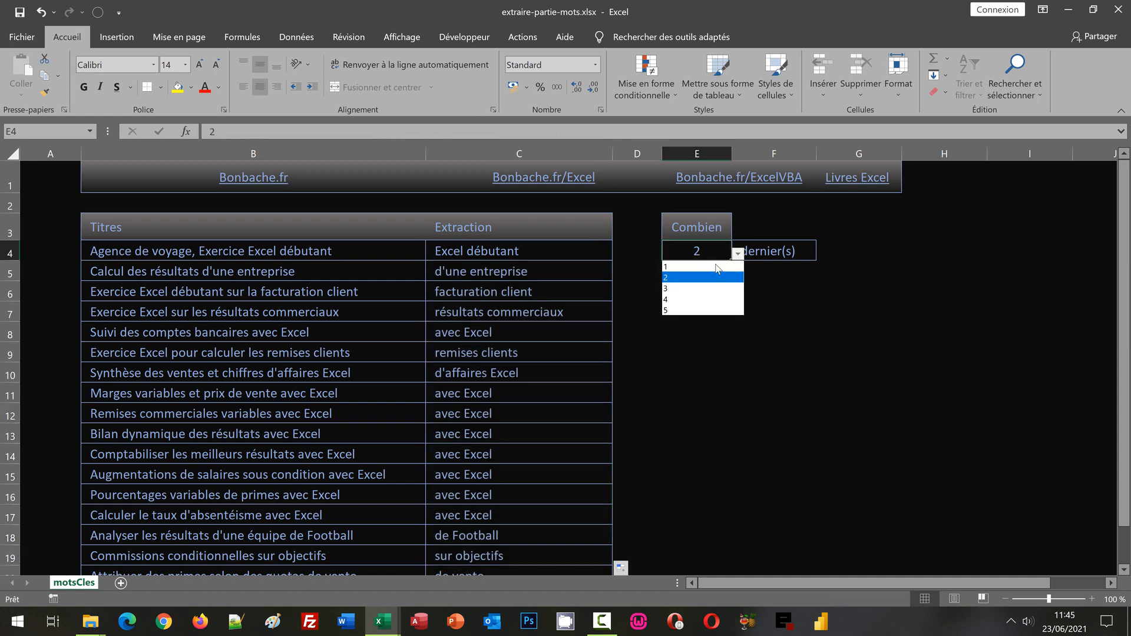
{"action": "left_click", "coordinate": [698, 289]}
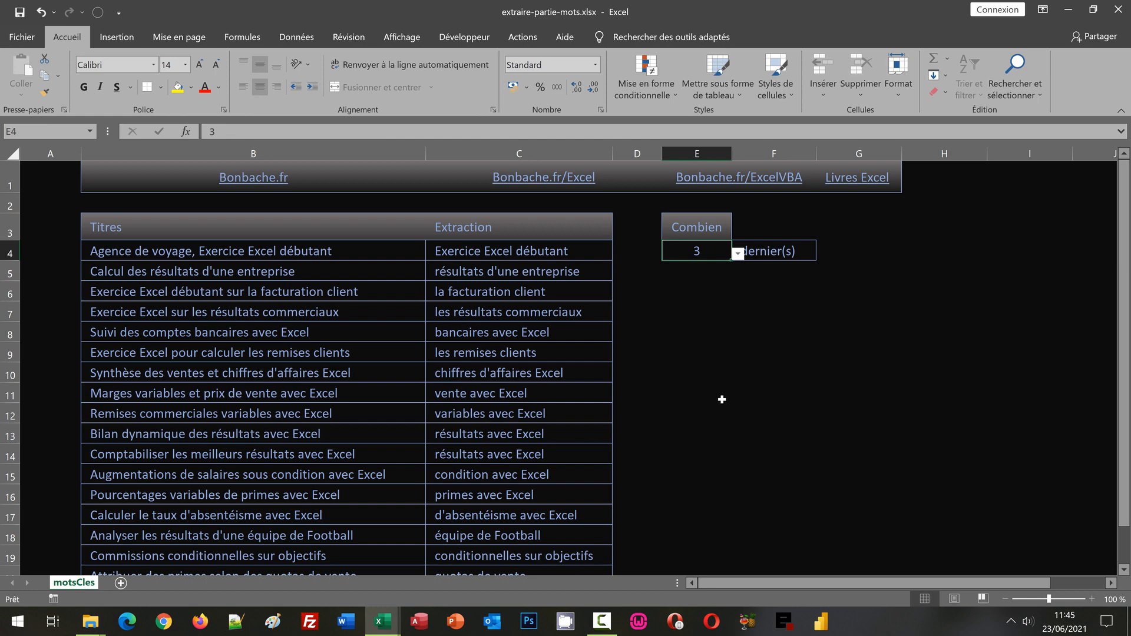
{"action": "left_click", "coordinate": [737, 254]}
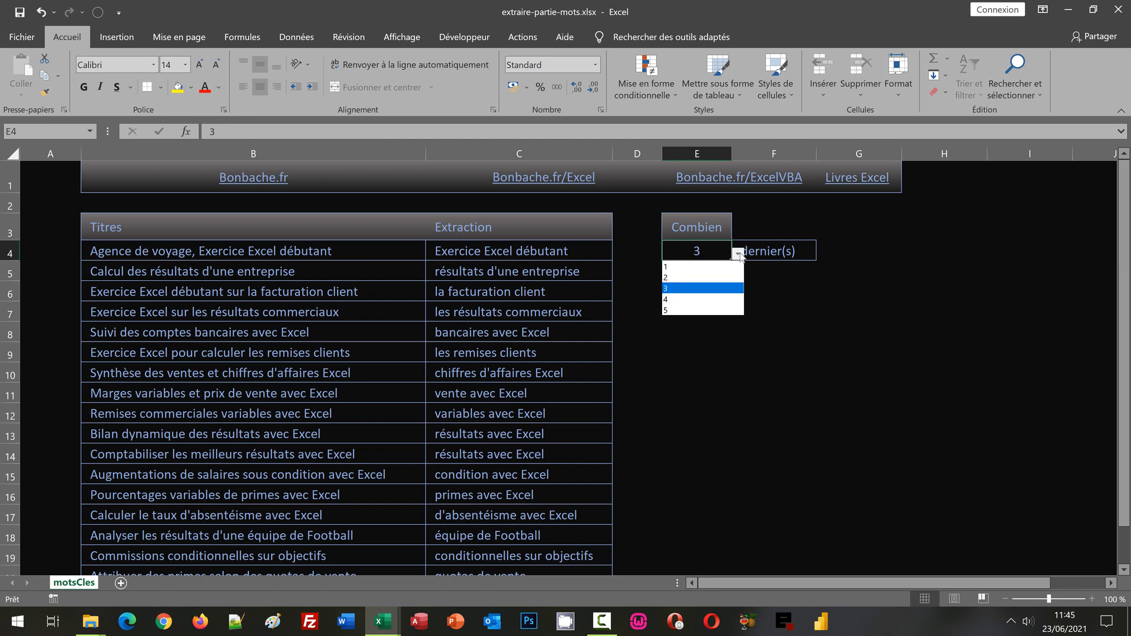
{"action": "left_click", "coordinate": [732, 299]}
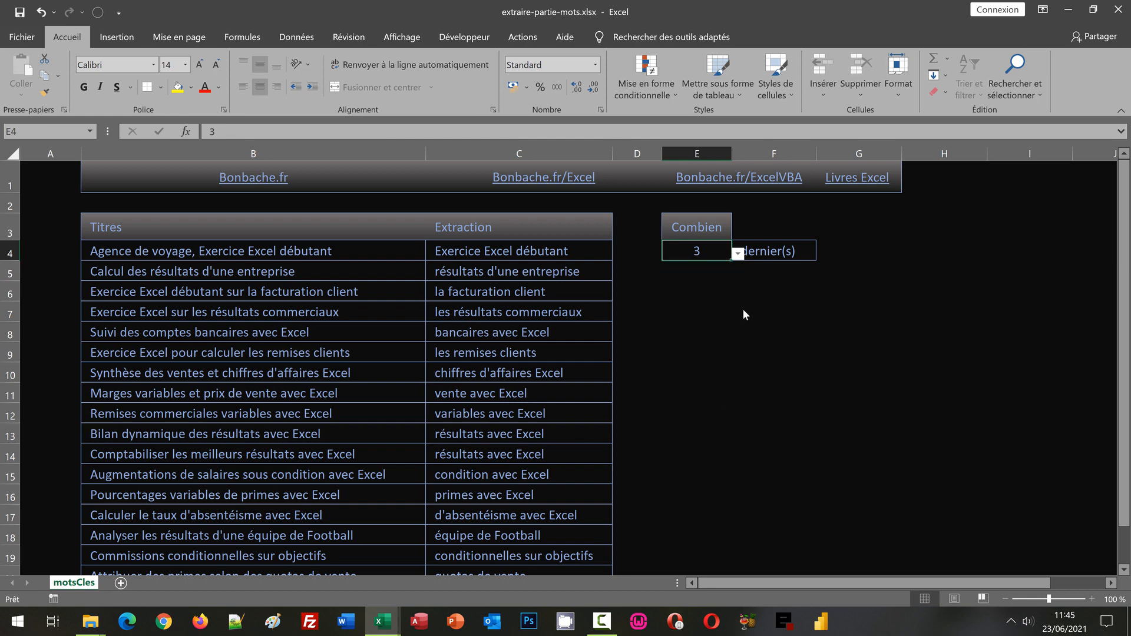
{"action": "left_click", "coordinate": [737, 254]}
{"action": "left_click", "coordinate": [705, 289]}
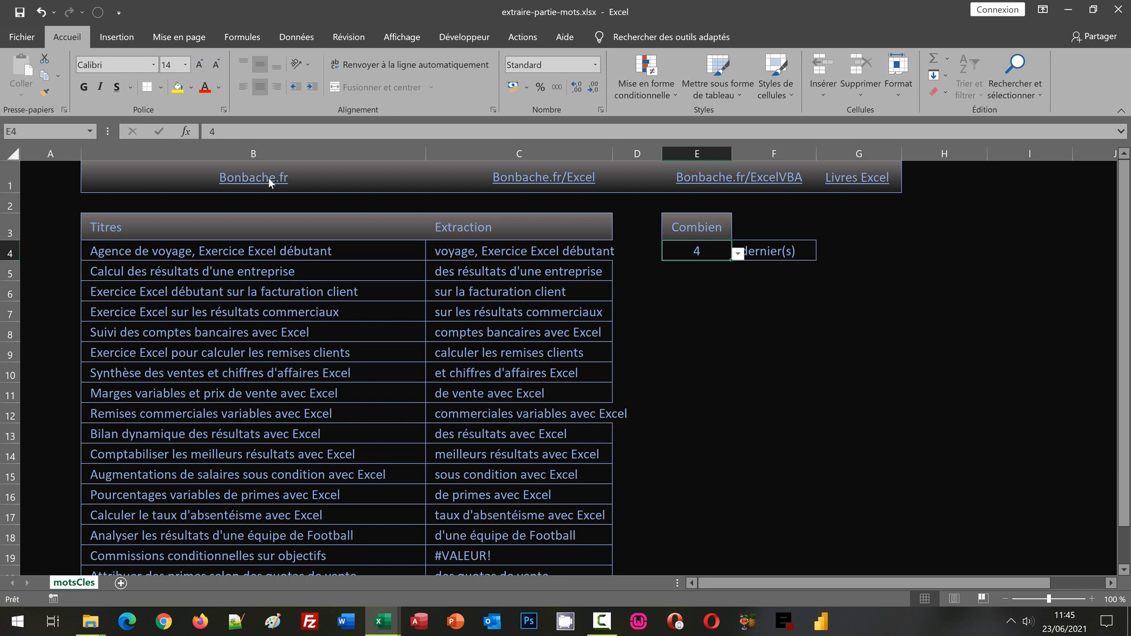